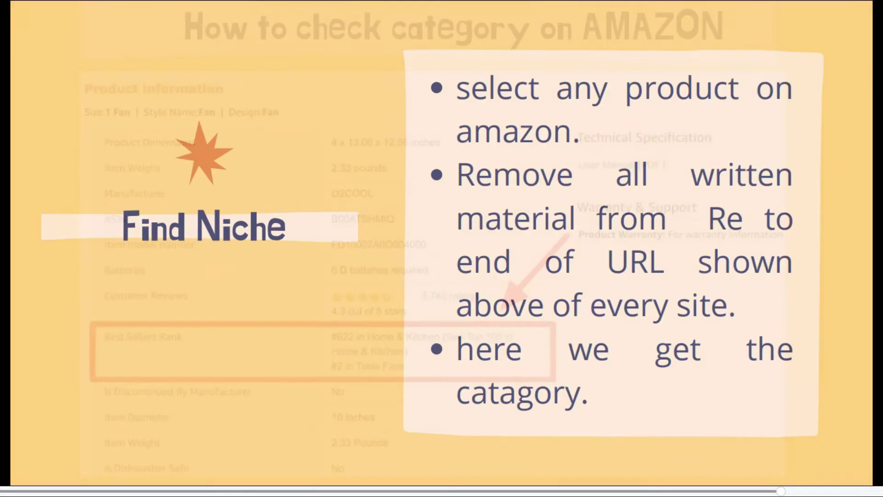
Exit full-screen reading so the Find Niche page shows in the normal WPS PDF window
key("Escape")
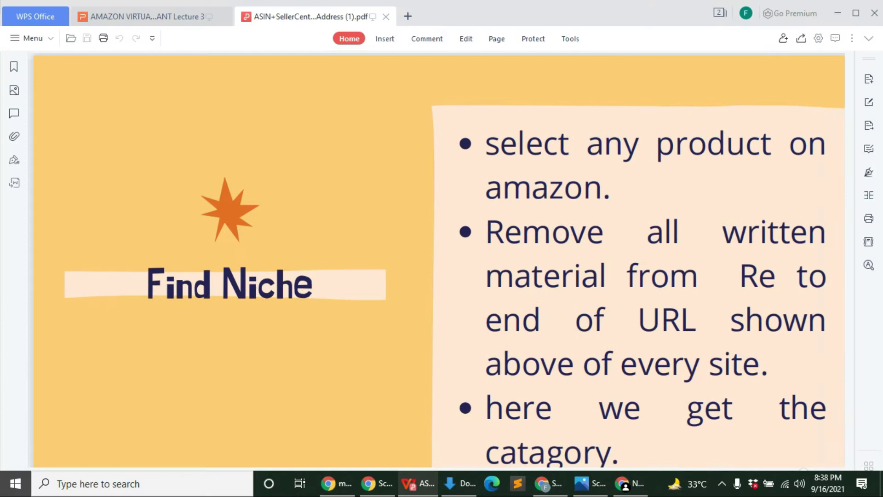
On the Amazon search tab, set the delivery location to the suggested Manchester postcode
left_click(552, 483)
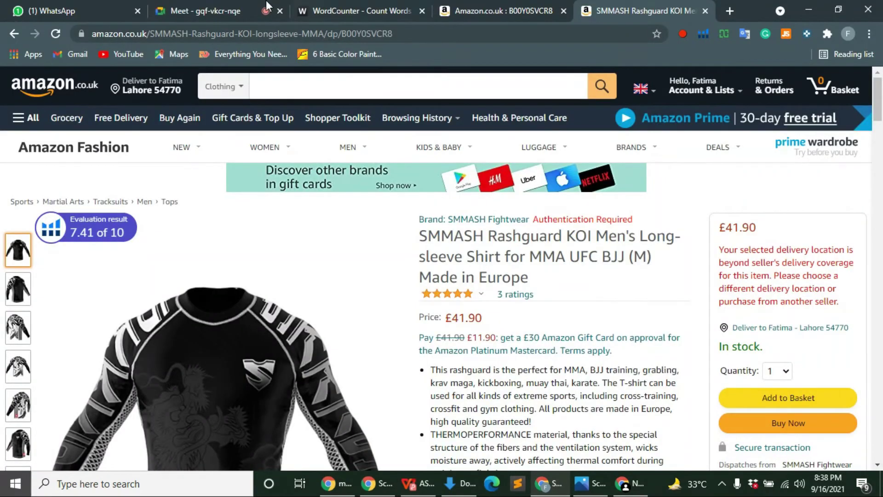
left_click(364, 7)
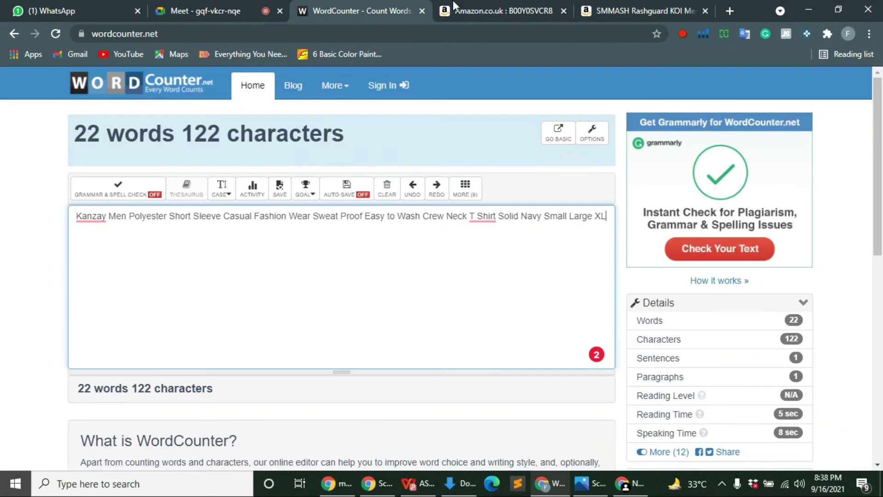
left_click(473, 5)
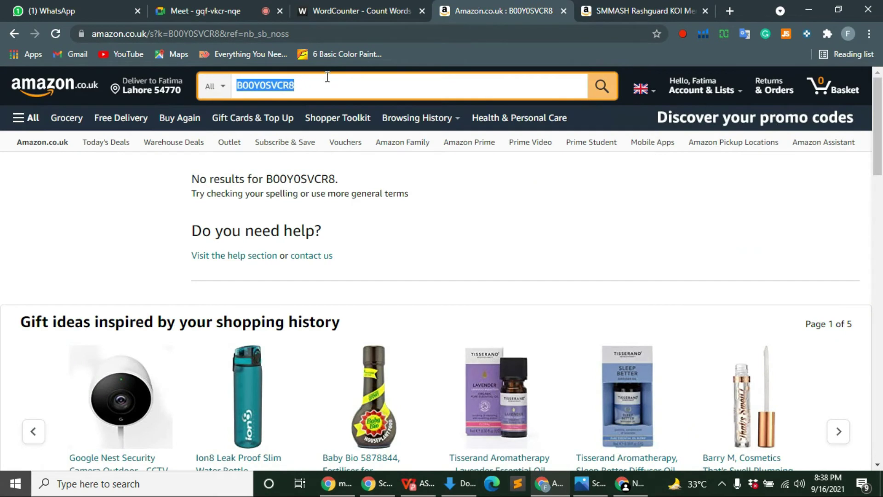
left_click(164, 98)
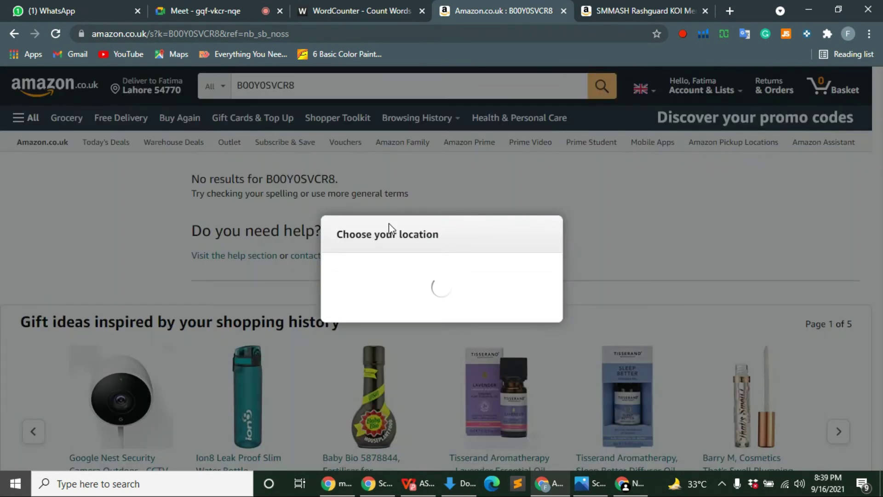
left_click(241, 114)
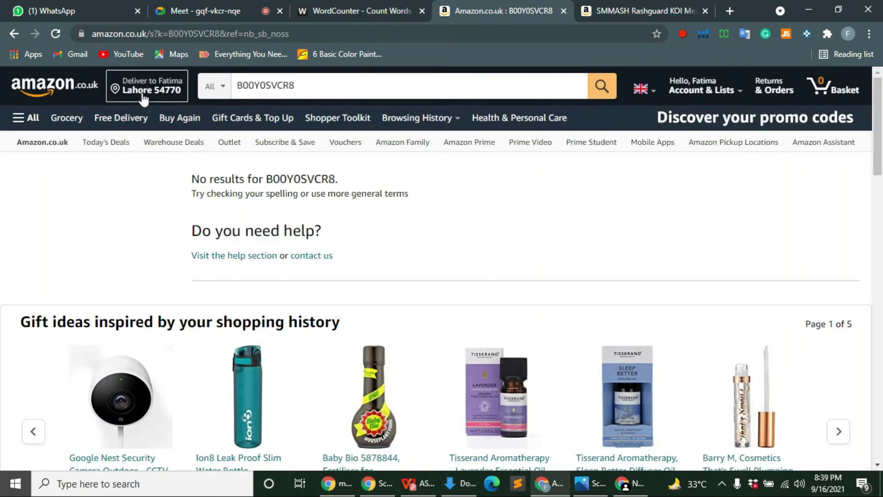
left_click(144, 98)
left_click(380, 319)
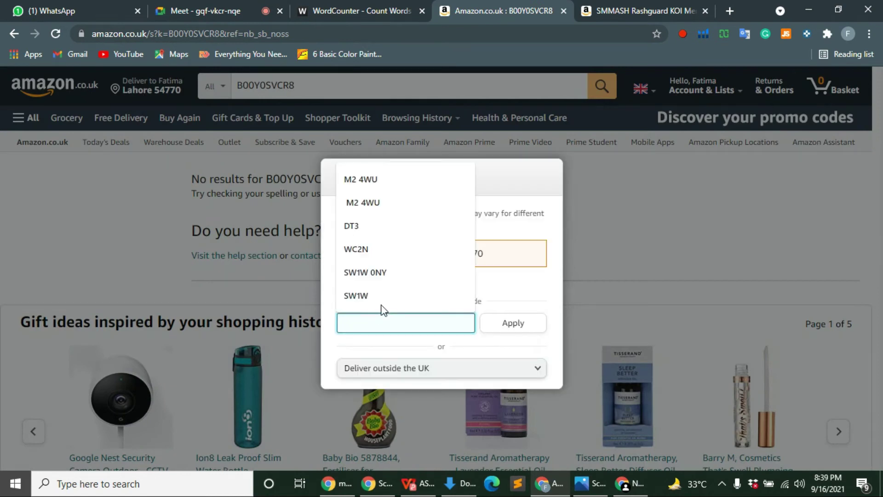
left_click(377, 201)
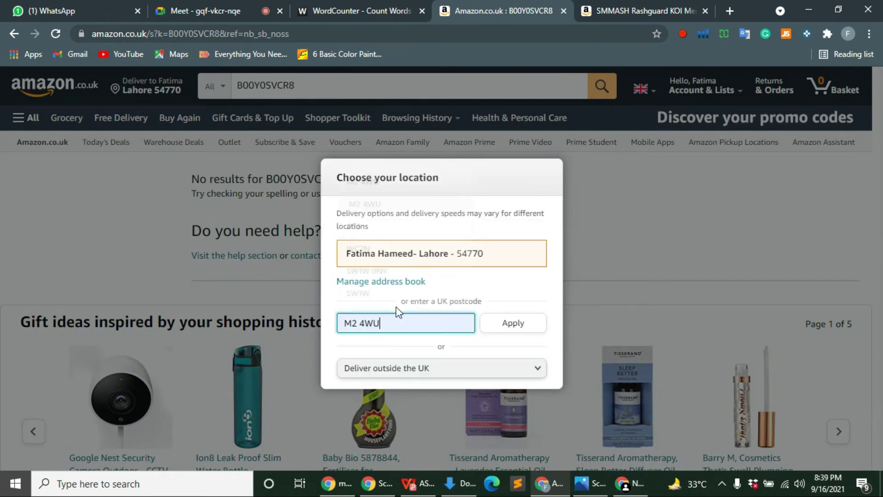
left_click(508, 335)
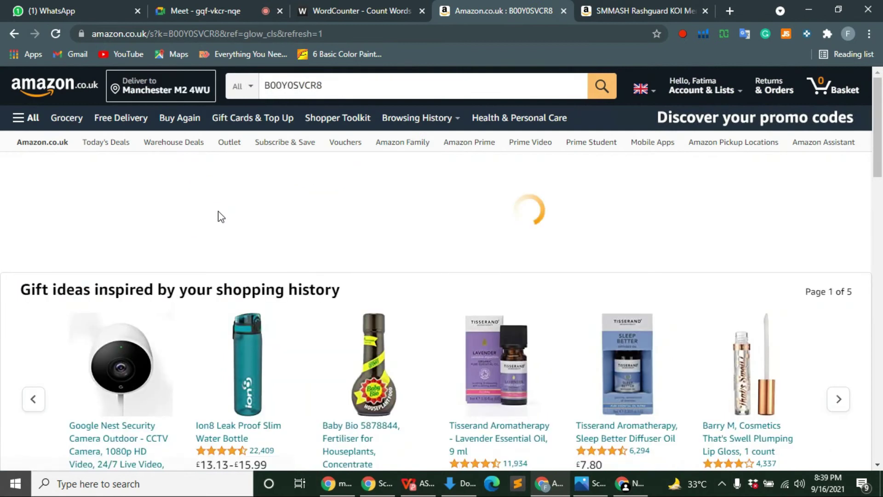
Review the B00Y0SVCR8 results, now showing the SMMASH Rashguard KOI shirt
scroll(435, 244, "down", 1)
scroll(437, 249, "up", 1)
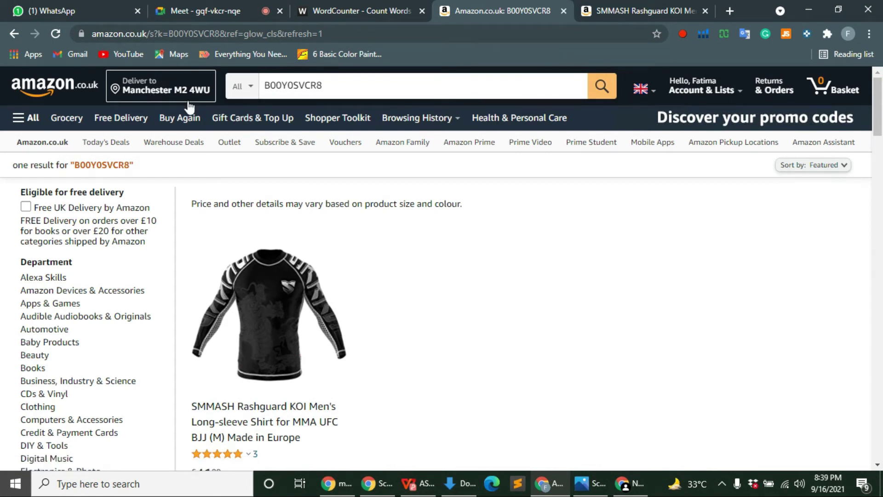
scroll(309, 294, "down", 3)
scroll(278, 161, "up", 1)
scroll(272, 152, "down", 3)
scroll(273, 152, "up", 5)
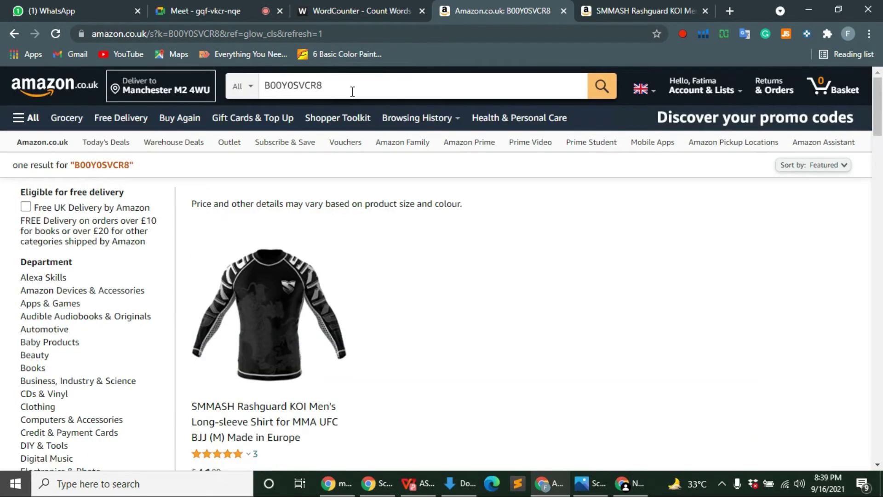
Replace the search text with 'Water bottle' and run the search
double_click(272, 84)
key("BackSpace")
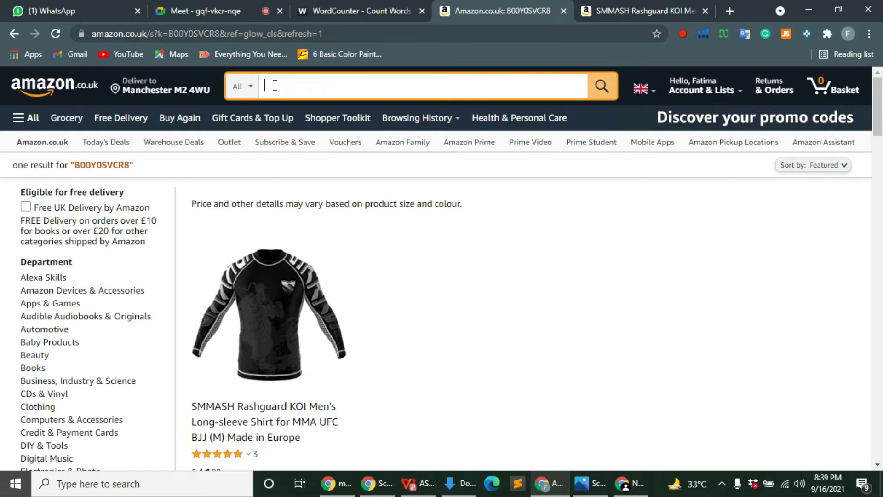
type("Water bottle")
key("Return")
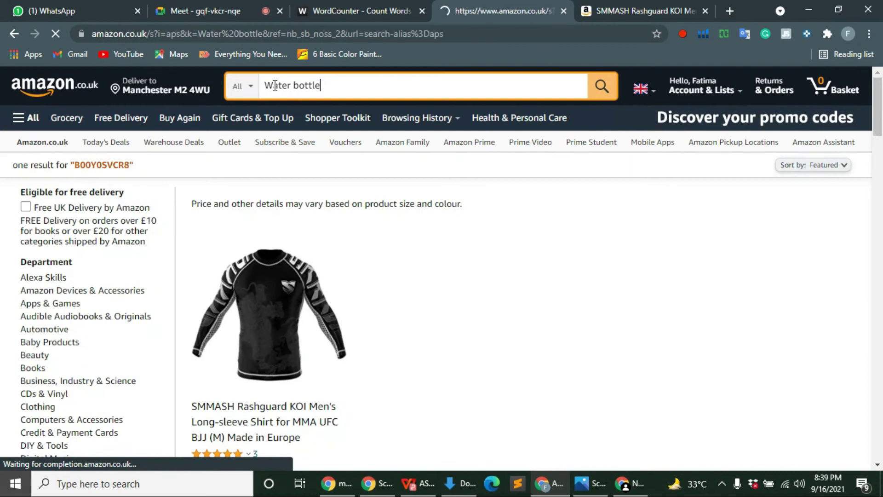
Open the Ion8 Slim bottle page and check its Canteens & Water Bottles Best Sellers Rank
scroll(361, 269, "down", 10)
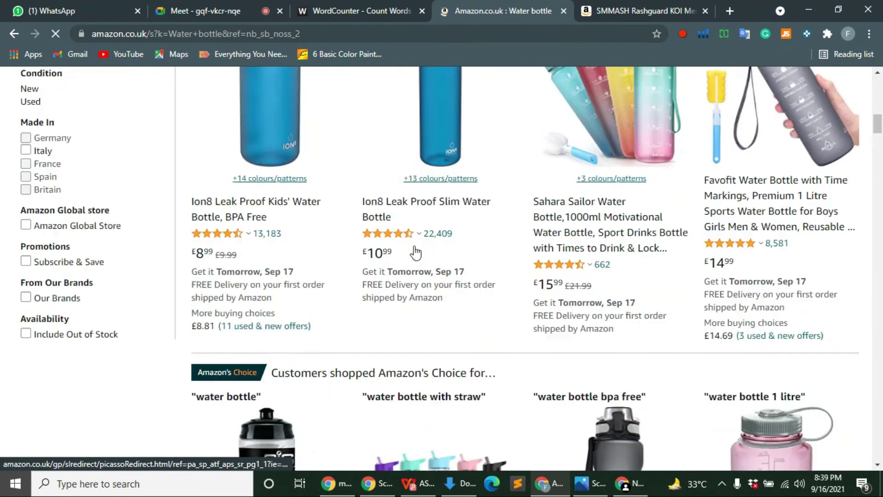
scroll(415, 253, "down", 1)
left_click(435, 109)
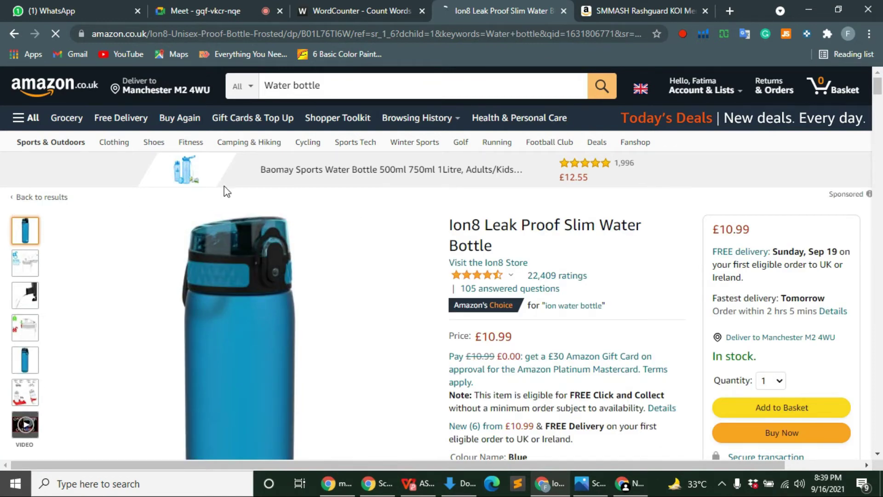
scroll(504, 224, "down", 1)
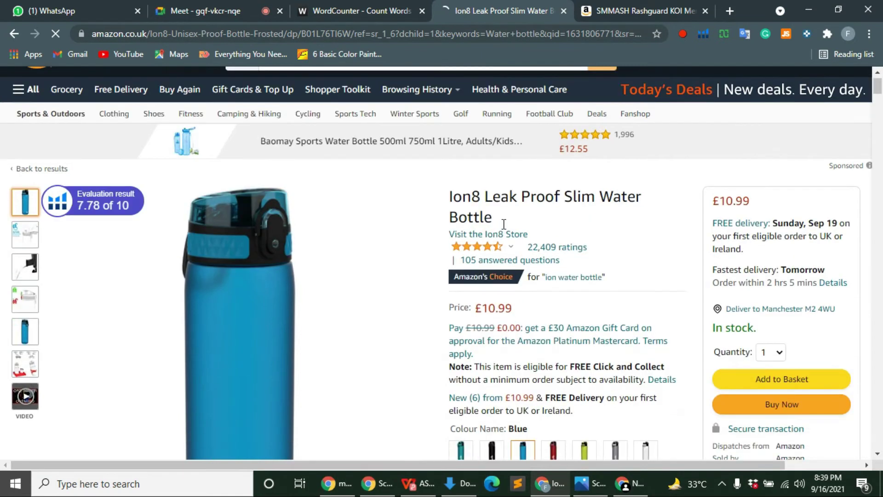
scroll(503, 224, "down", 15)
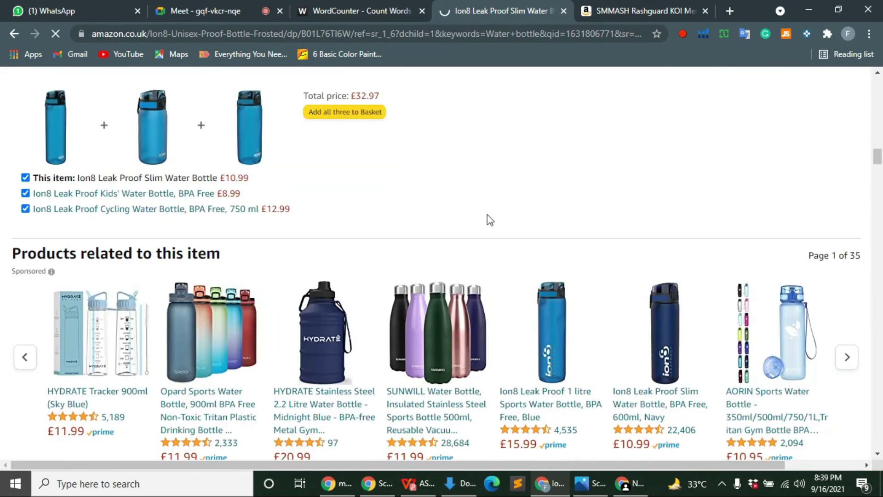
scroll(490, 220, "down", 15)
scroll(487, 219, "down", 5)
scroll(483, 212, "up", 1)
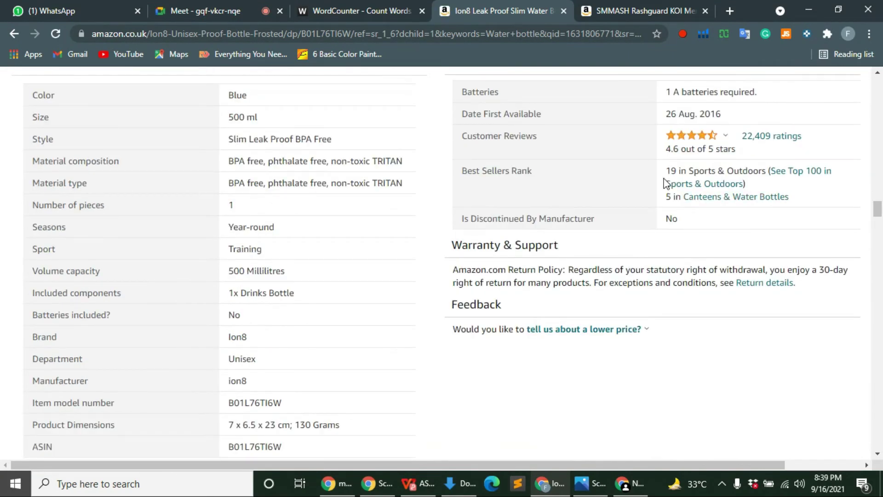
left_click(716, 200)
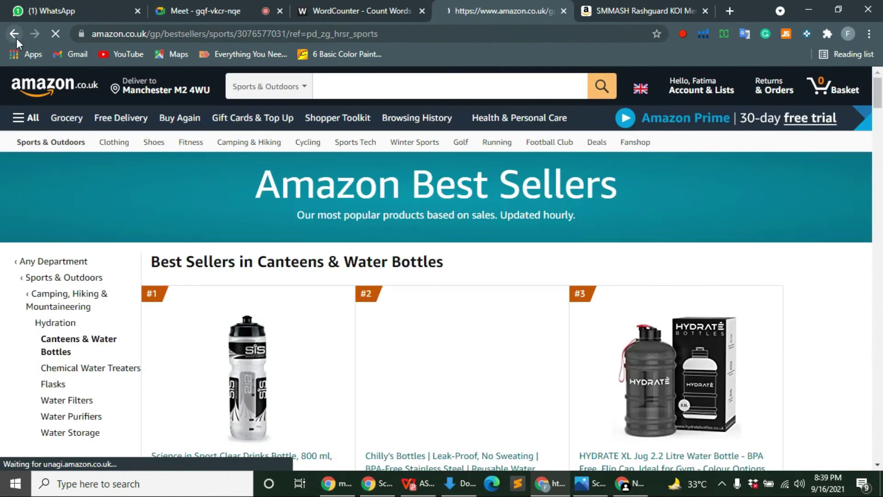
left_click(16, 38)
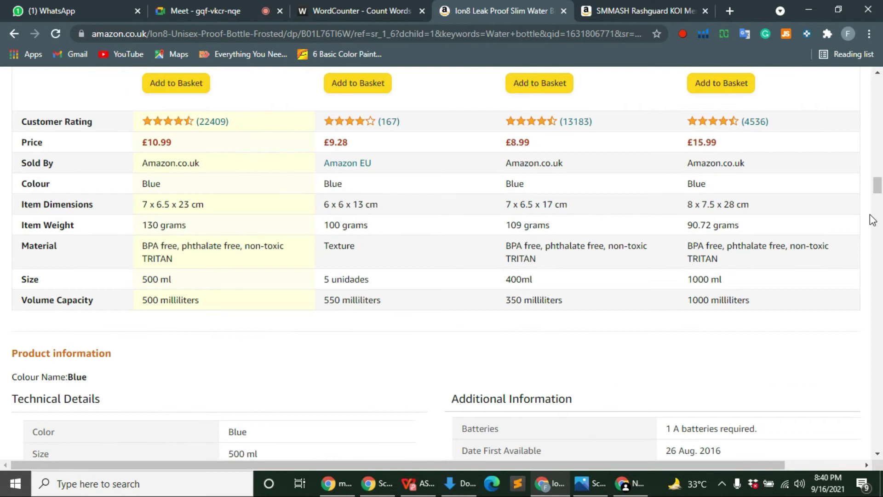
left_click_drag(874, 196, 875, 80)
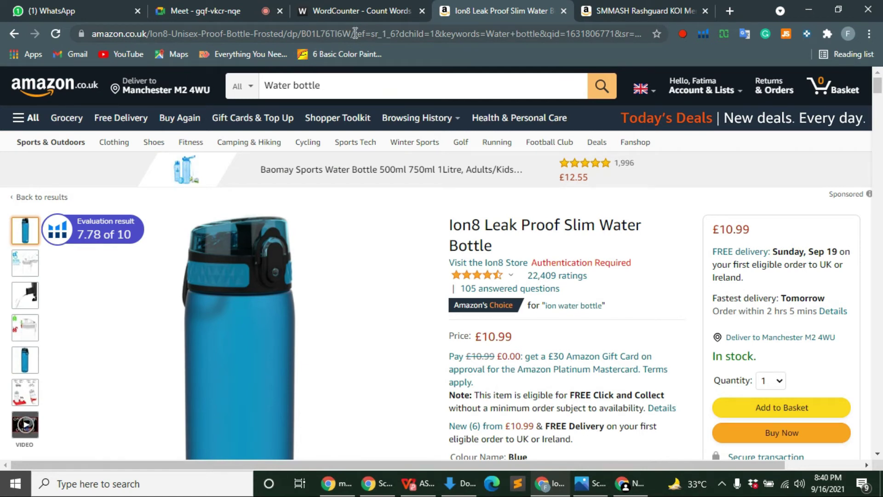
Delete the ref=… tail after B01L76TI6W/ and reload to reveal Hydration › Canteens & Water Bottles
left_click_drag(355, 34, 656, 38)
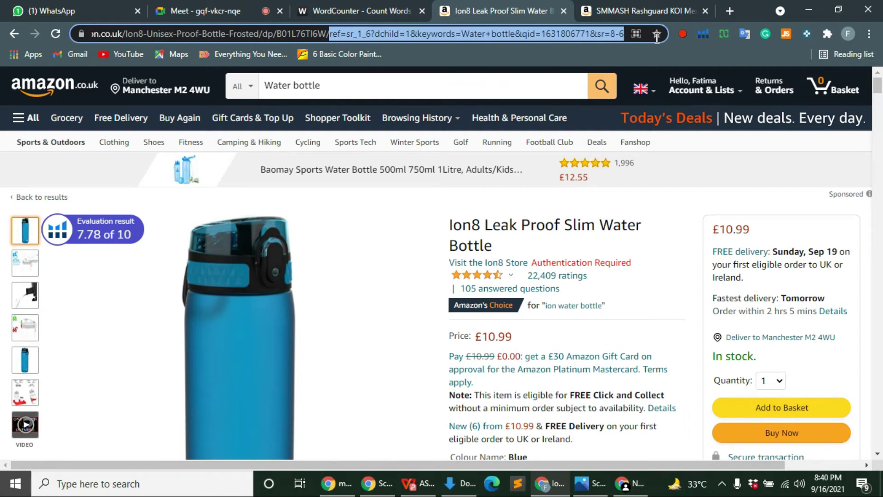
key("BackSpace")
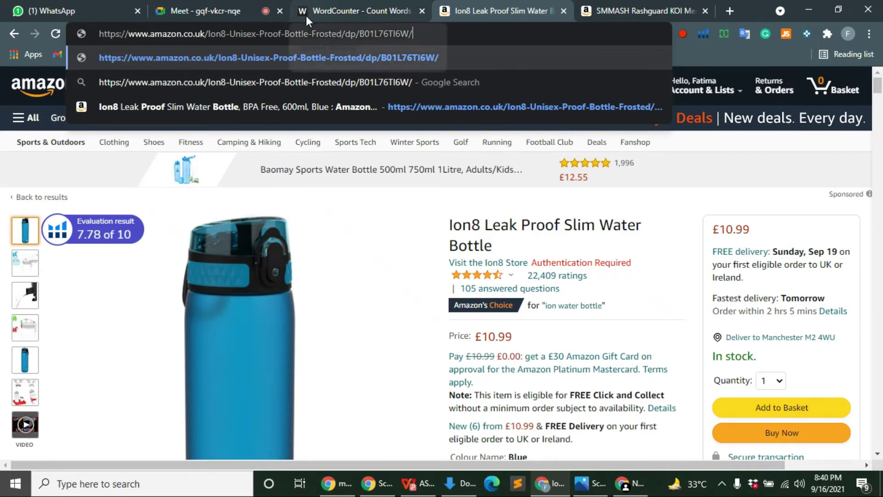
key("Return")
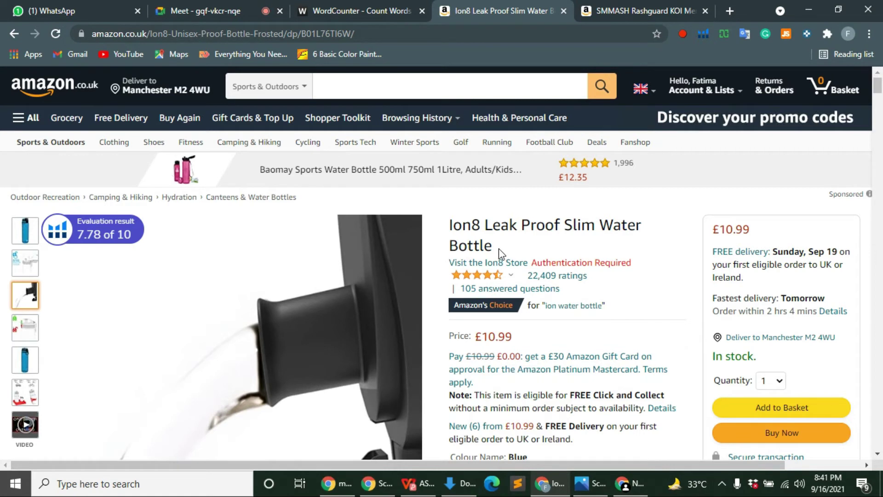
scroll(501, 248, "down", 2)
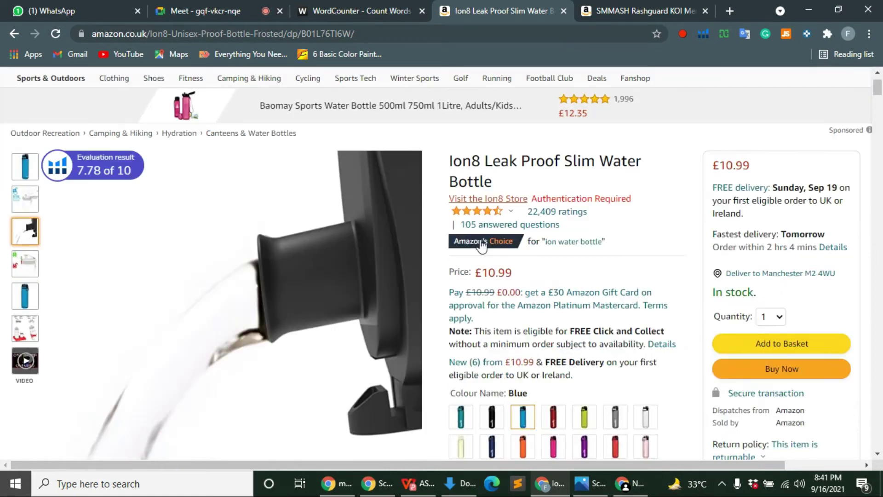
Return to the lecture PDF and scroll to page 19 on URL trimming
left_click(417, 484)
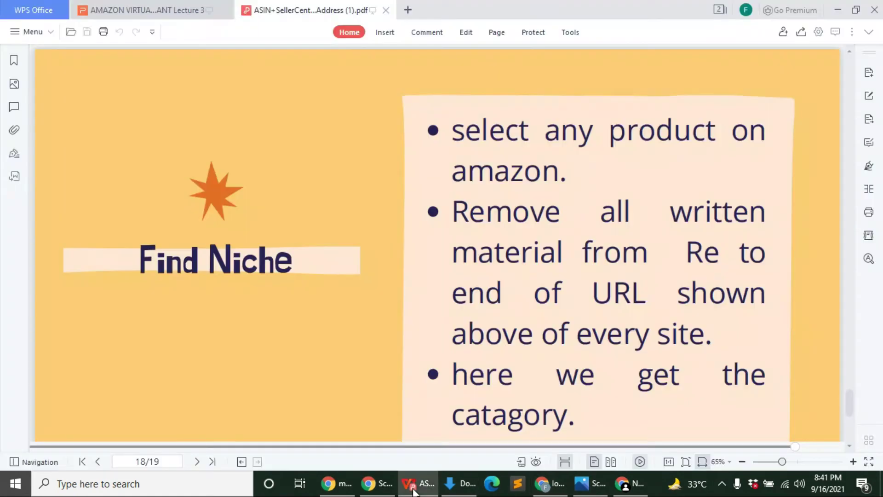
scroll(554, 373, "down", 10)
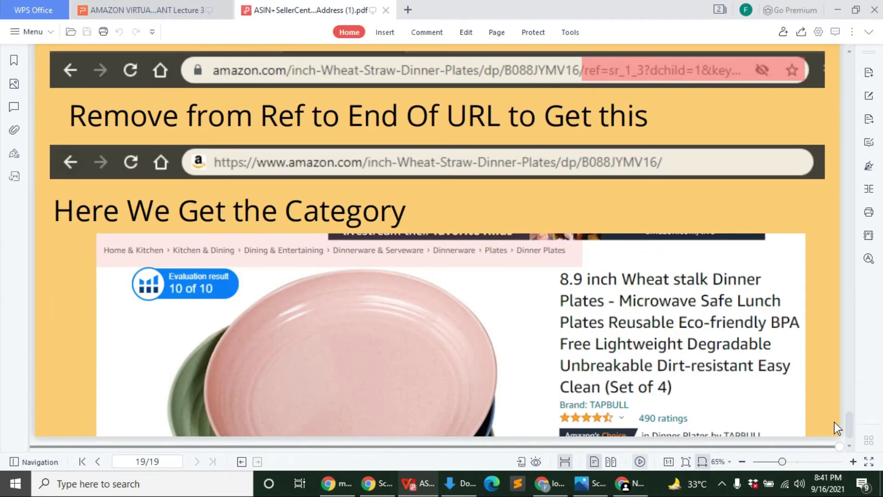
scroll(399, 244, "up", 8)
scroll(388, 231, "down", 5)
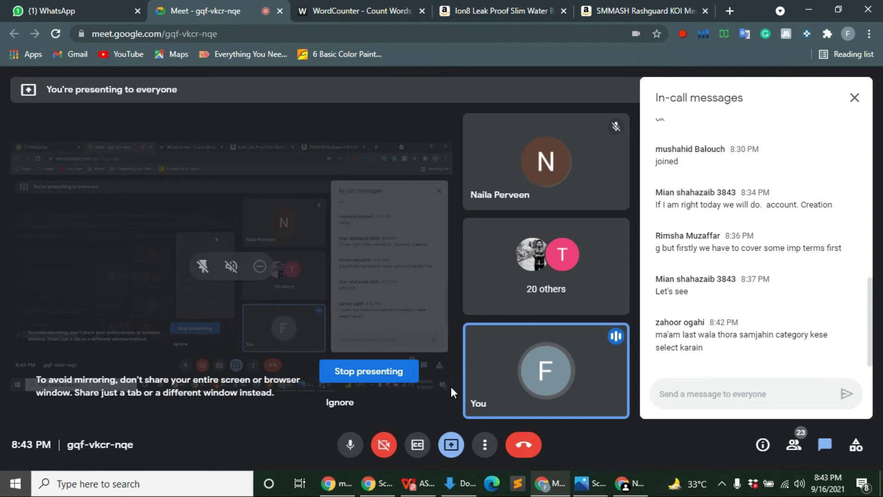
Open a student's task 1 spreadsheet from the recent files in WPS Office
left_click(417, 483)
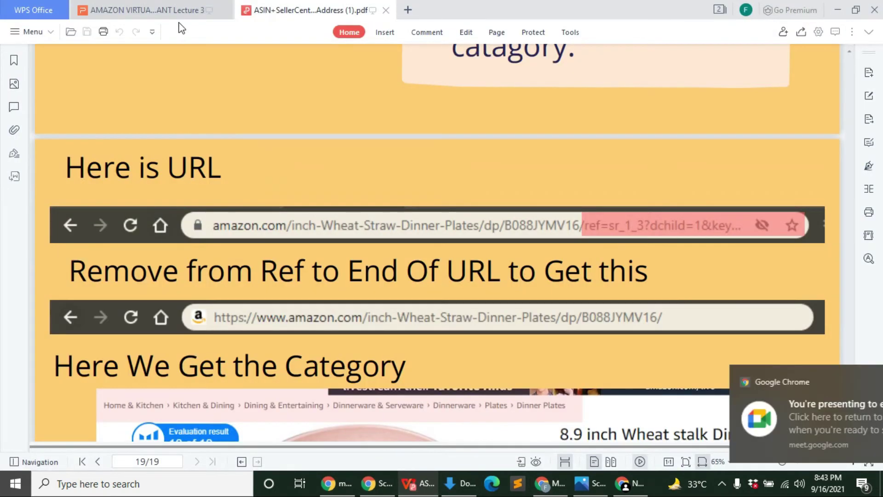
left_click(33, 9)
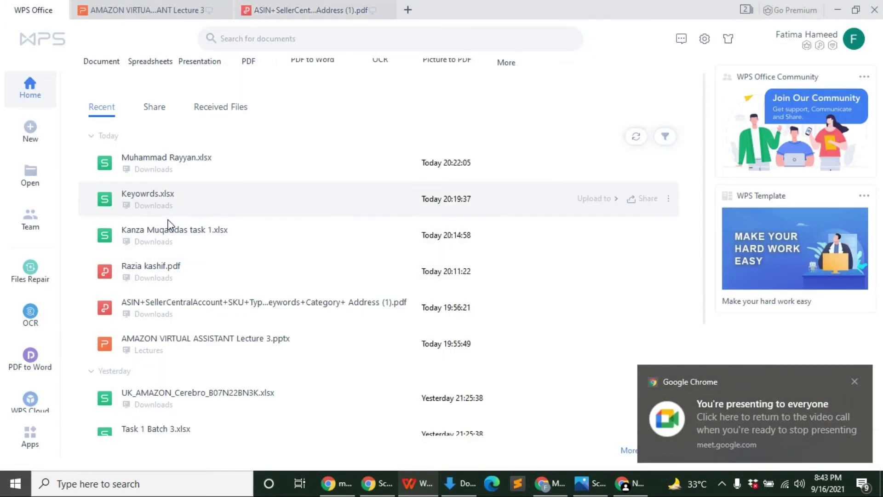
left_click(168, 230)
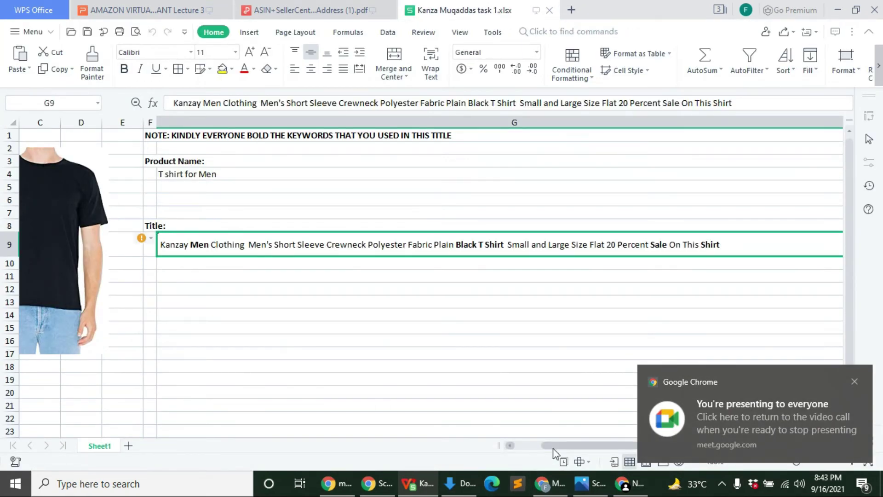
left_click(510, 446)
left_click(286, 196)
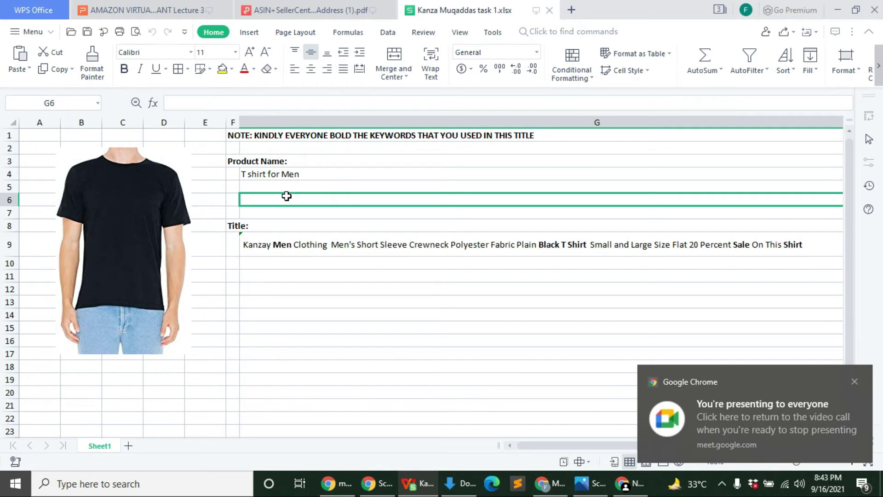
Narrow column E and widen column F to fit the Product Name and Title labels
left_click_drag(225, 121, 289, 134)
left_click(307, 133)
left_click(291, 122)
left_click(359, 288)
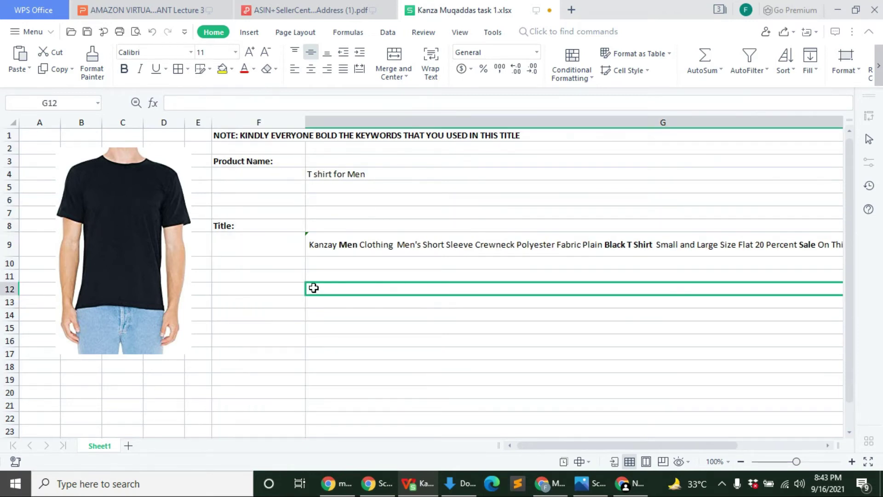
Select cell F12 under the Title row and begin editing it in the formula bar
left_click(258, 286)
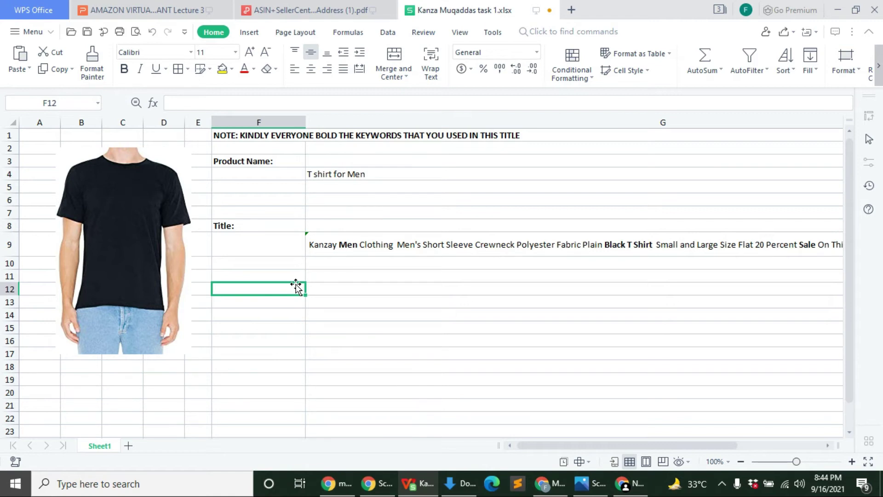
left_click(240, 98)
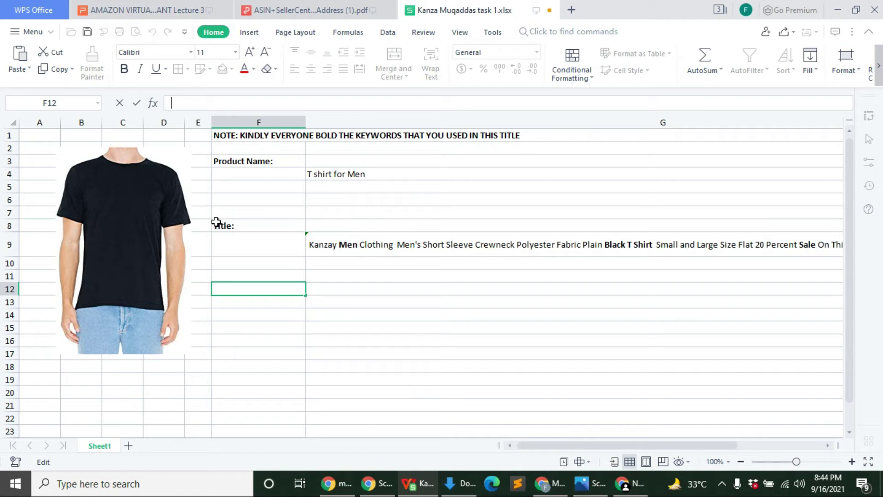
Enter the code SRT-CN-L in F12 and move it down to cell F13
type("SRT")
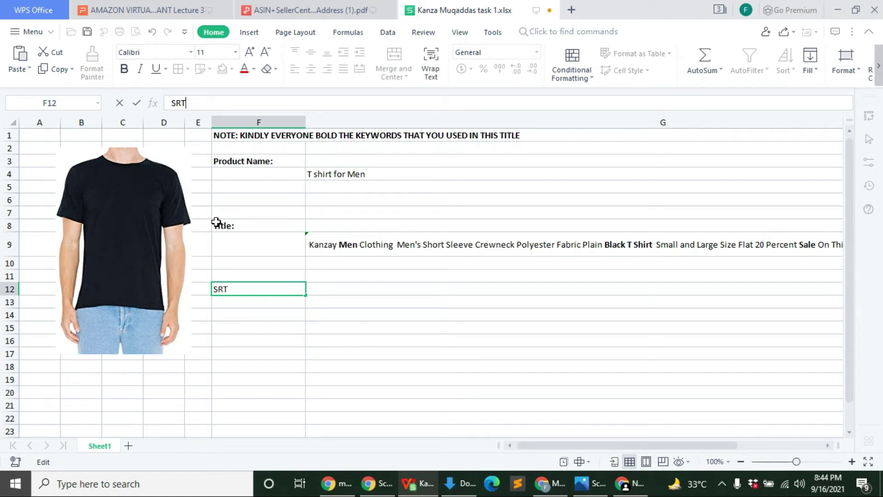
type("-CN-L")
left_click(360, 355)
left_click(275, 291)
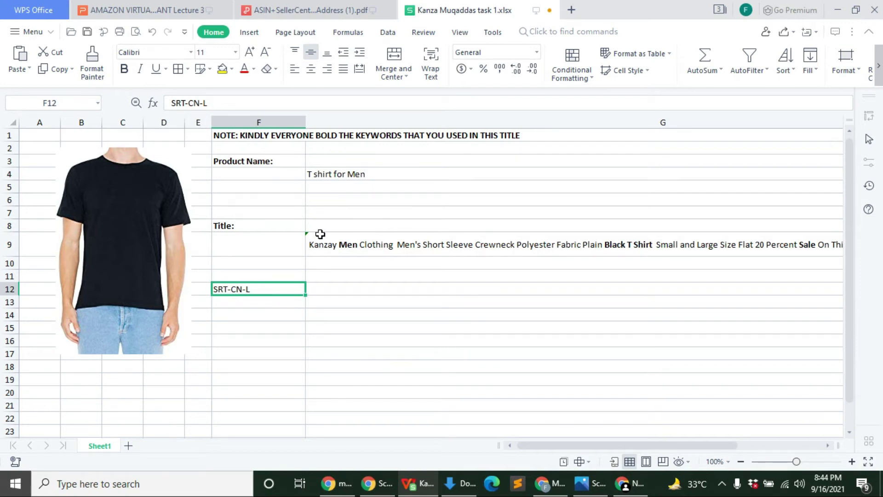
left_click_drag(304, 288, 317, 300)
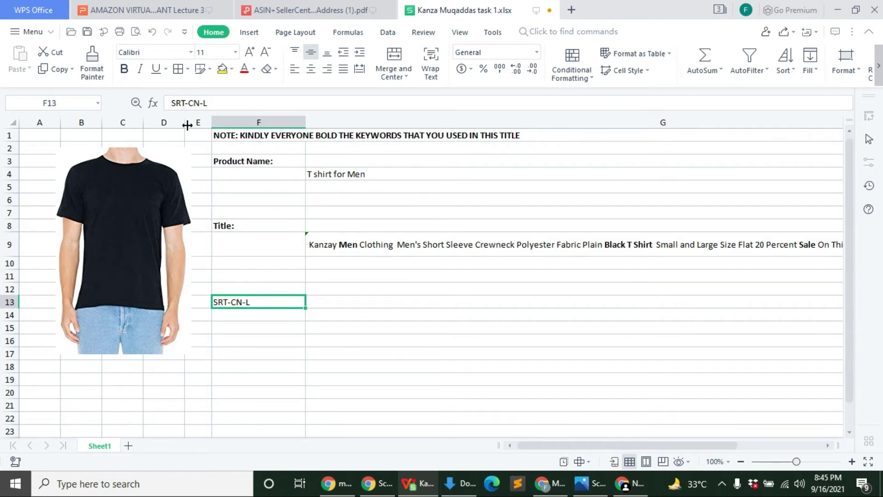
left_click(207, 104)
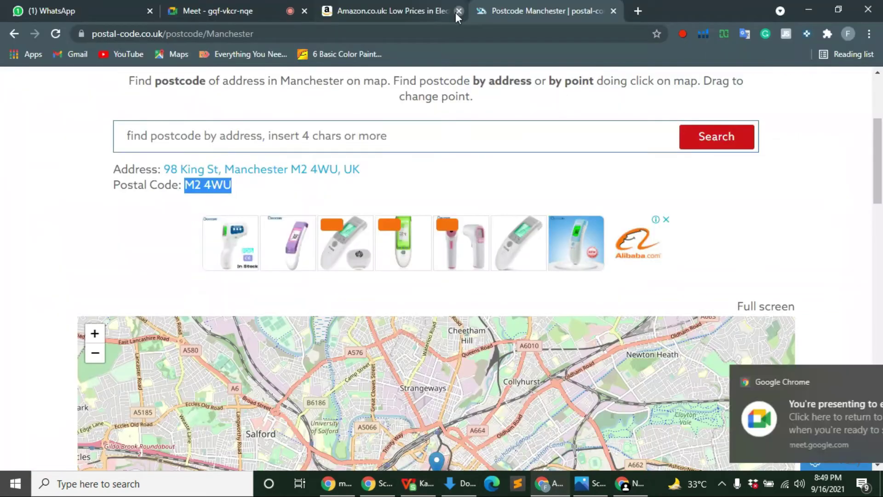
left_click(460, 11)
left_click(459, 11)
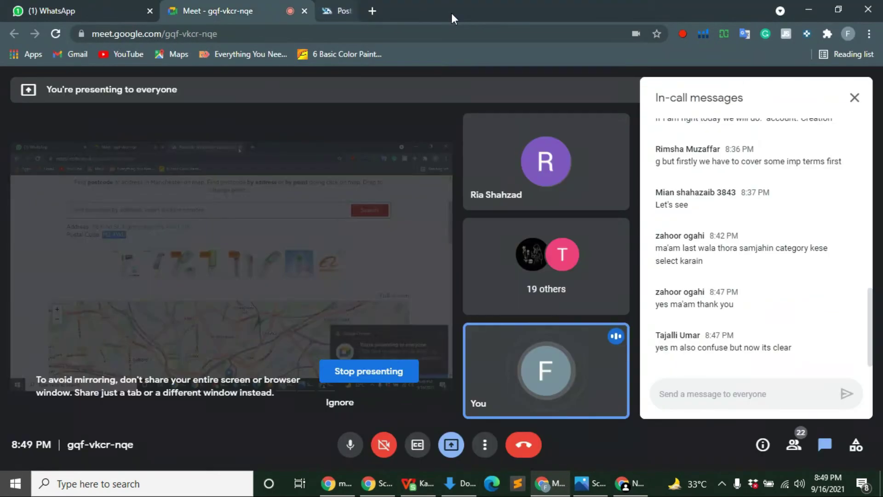
Search Google for 'amazon seller central' in a new tab and open the Seller Central - Amazon.com result
left_click(336, 10)
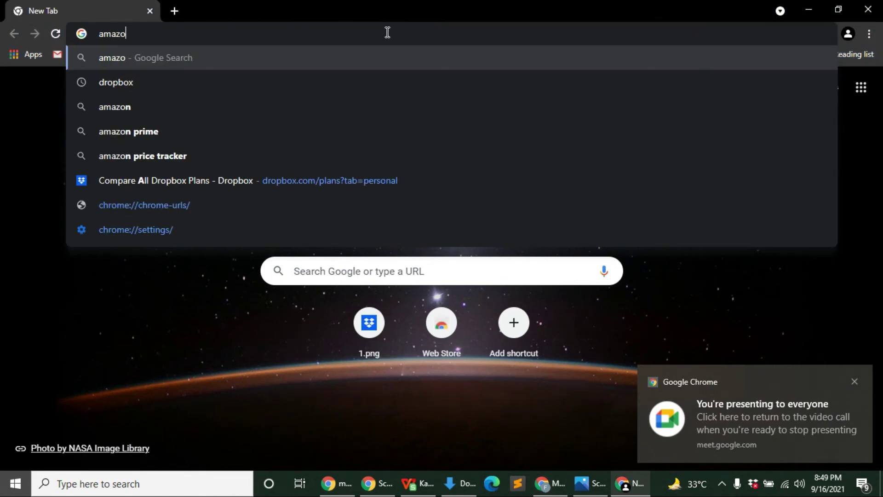
type("n seller s")
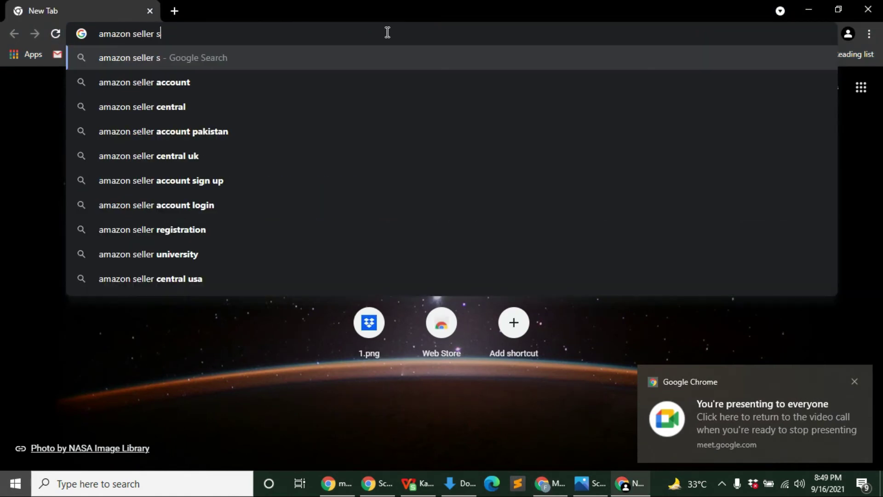
key("BackSpace")
type("cenral")
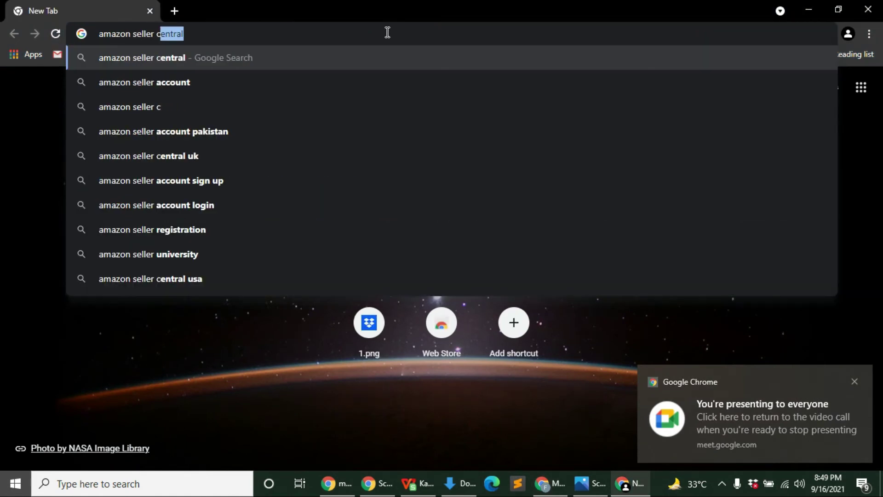
key("BackSpace")
key("BackSpace")
type("tral")
key("Return")
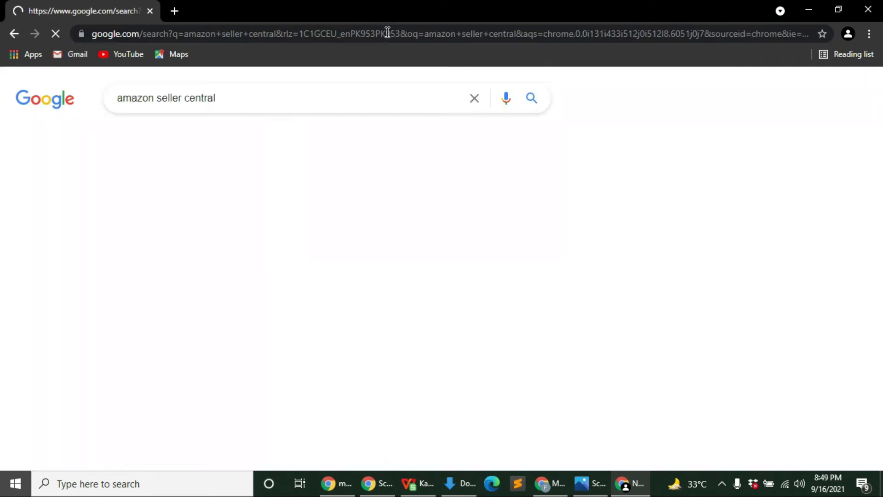
scroll(143, 314, "down", 1)
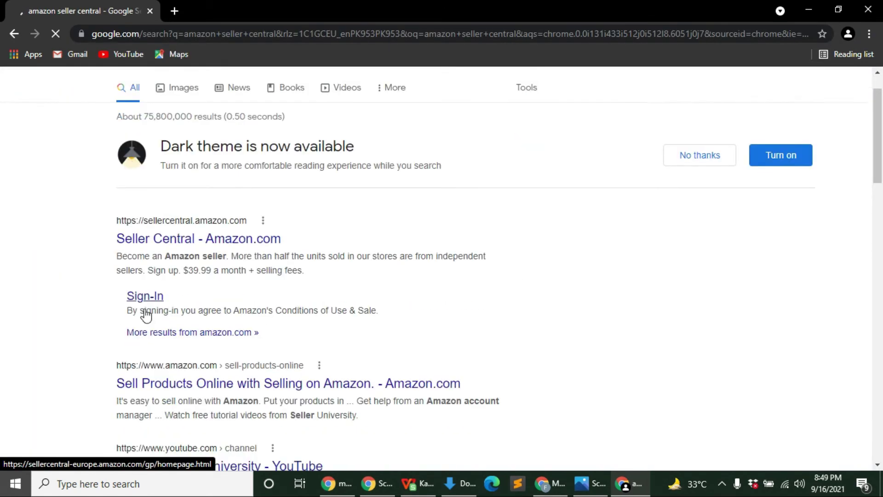
scroll(288, 302, "up", 1)
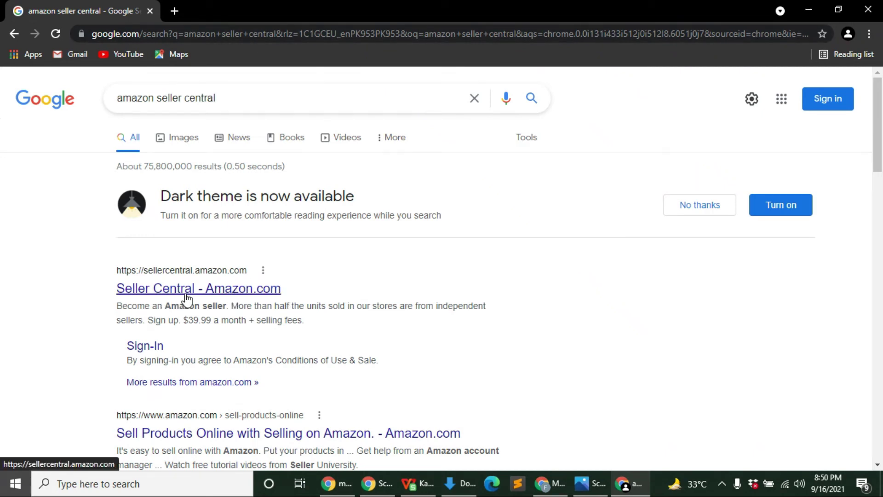
left_click(205, 290)
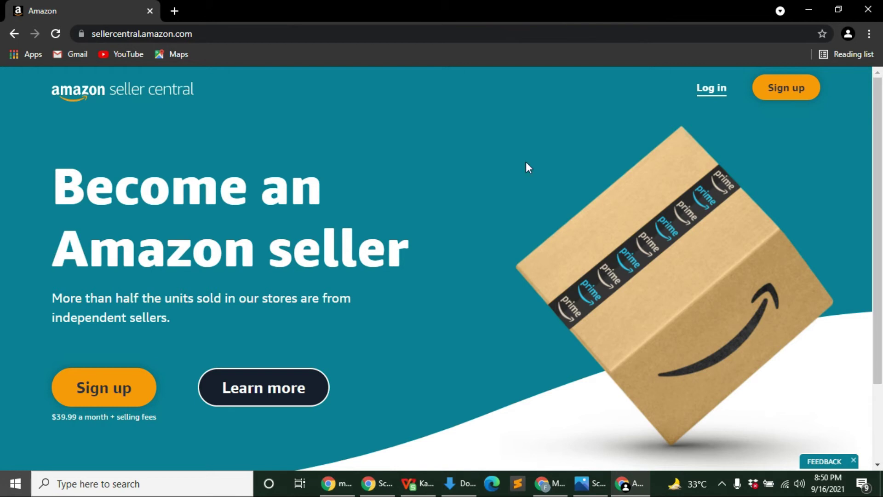
Choose Sign up on the Seller Central homepage to begin seller registration
left_click(786, 87)
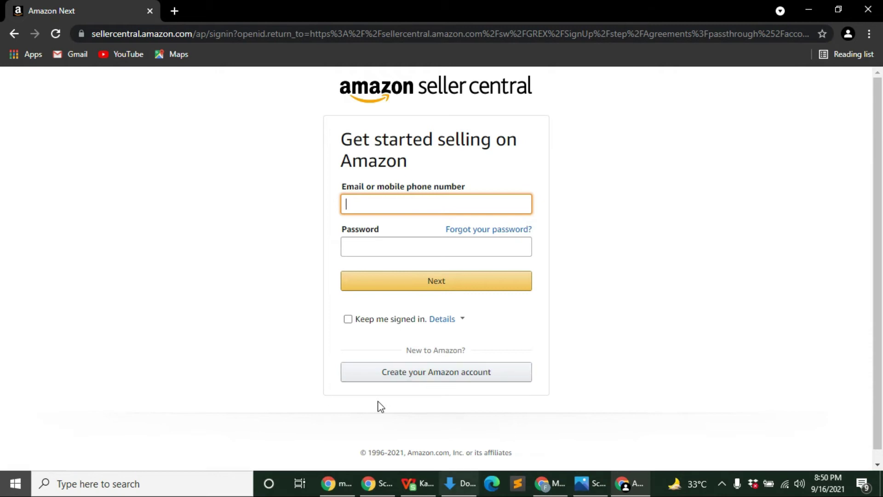
Start a new Amazon account and enter the seller's full name and email address
left_click(423, 381)
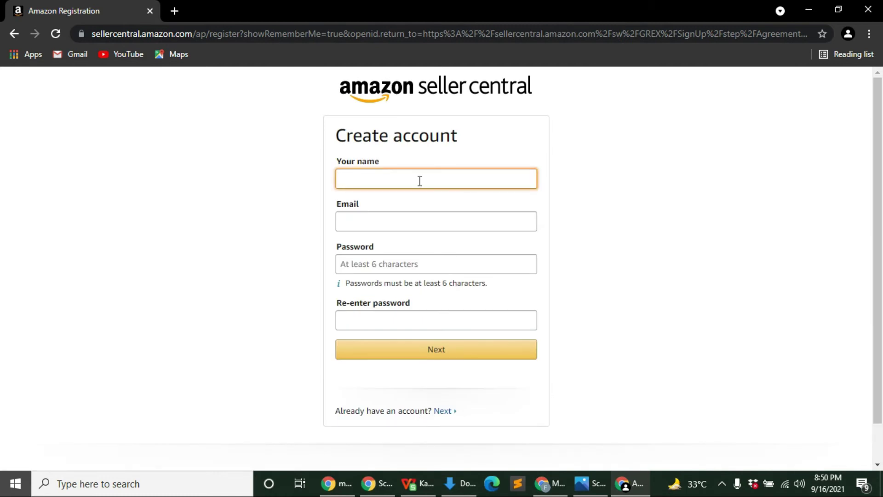
left_click(353, 180)
key("BackSpace")
type("m")
left_click(405, 216)
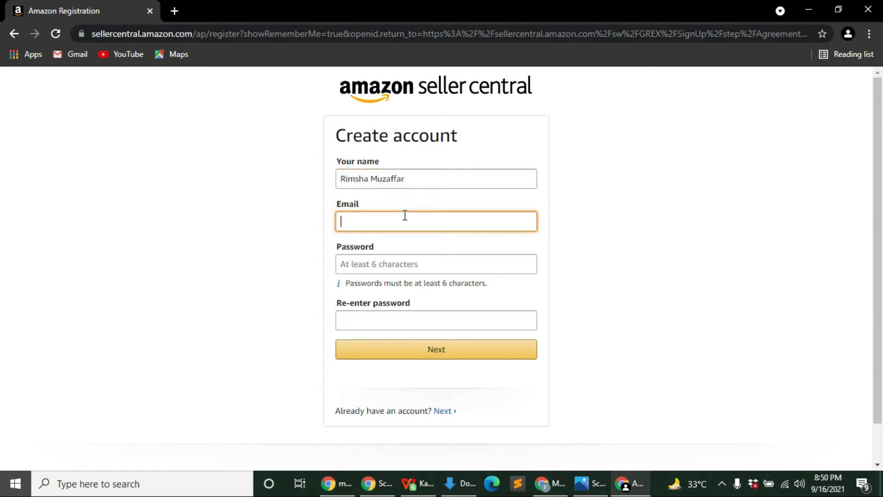
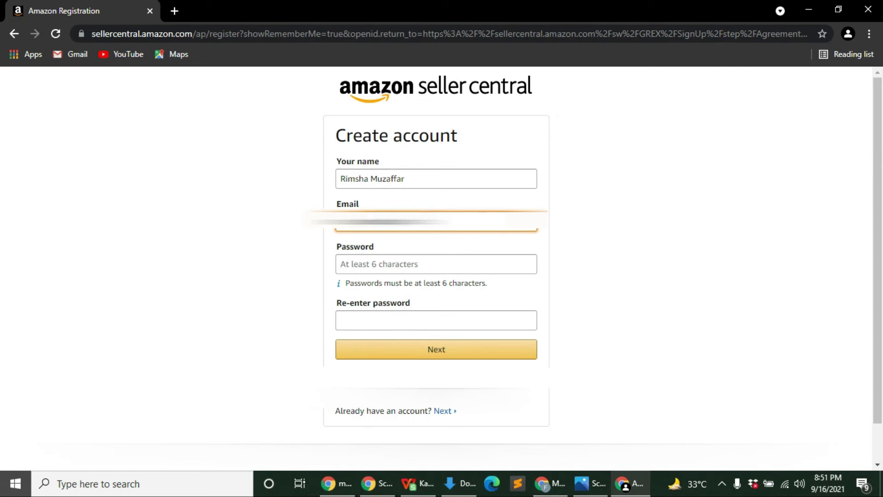
Set and confirm the account password, then submit the new account details
left_click(409, 255)
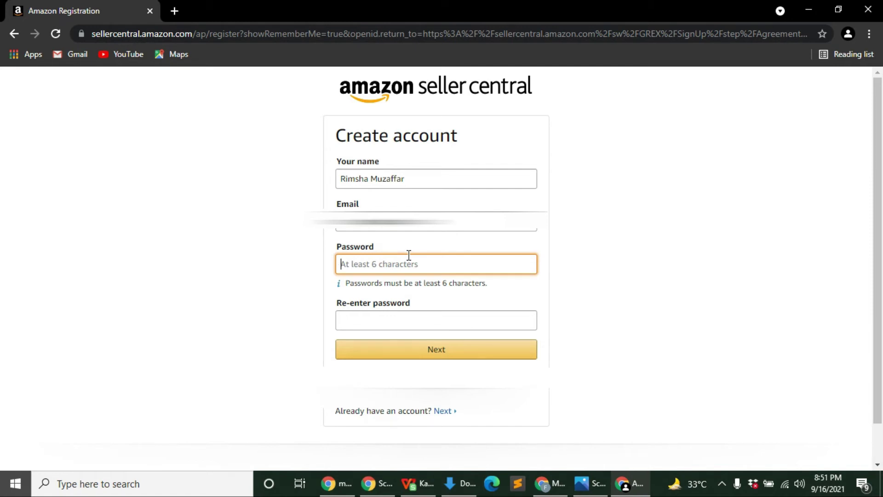
type("******")
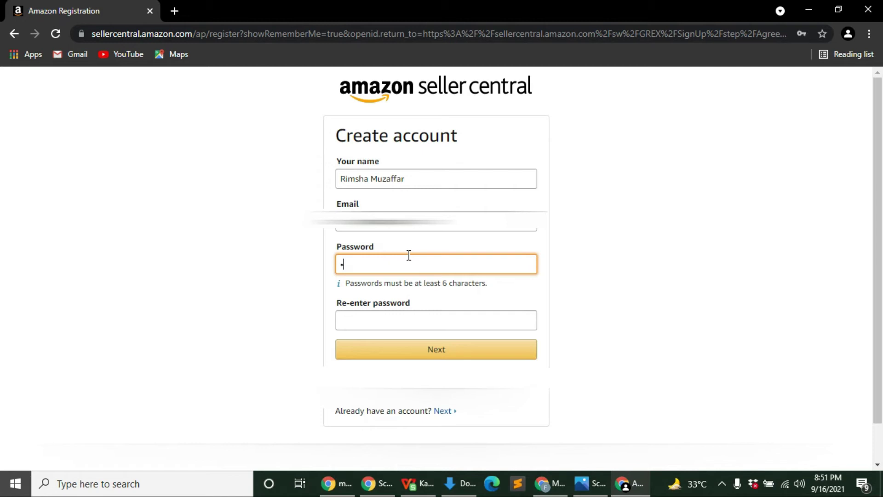
type("**")
key("BackSpace")
key("BackSpace")
key("BackSpace")
key("BackSpace")
key("BackSpace")
key("BackSpace")
key("BackSpace")
key("BackSpace")
type("**********")
left_click(430, 322)
type("**********")
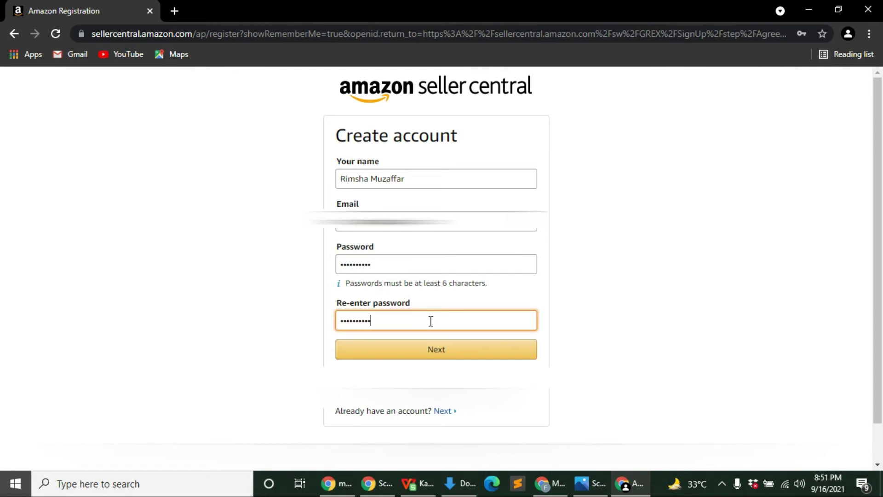
left_click(429, 352)
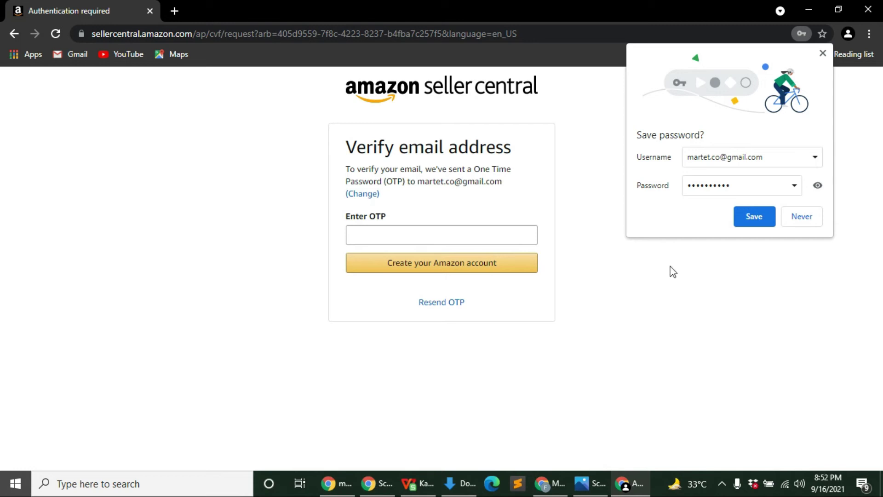
Enter the emailed one-time code to create the account and decline saving the password
left_click(527, 238)
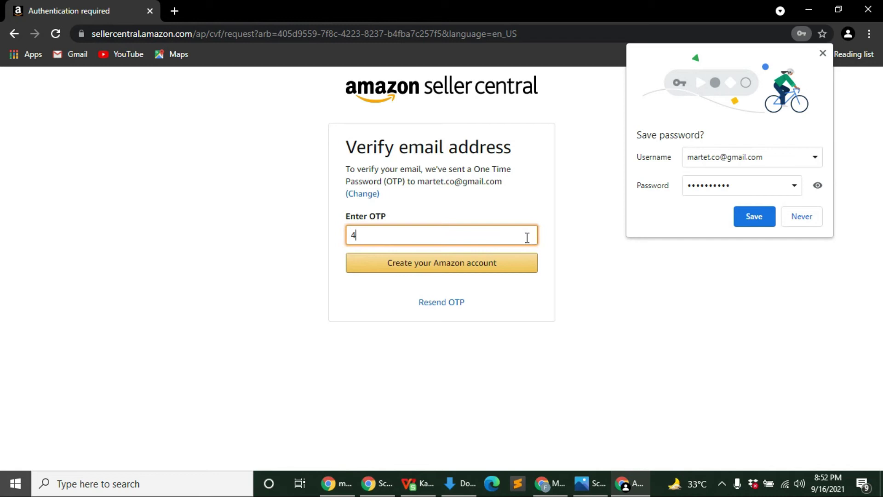
left_click(472, 264)
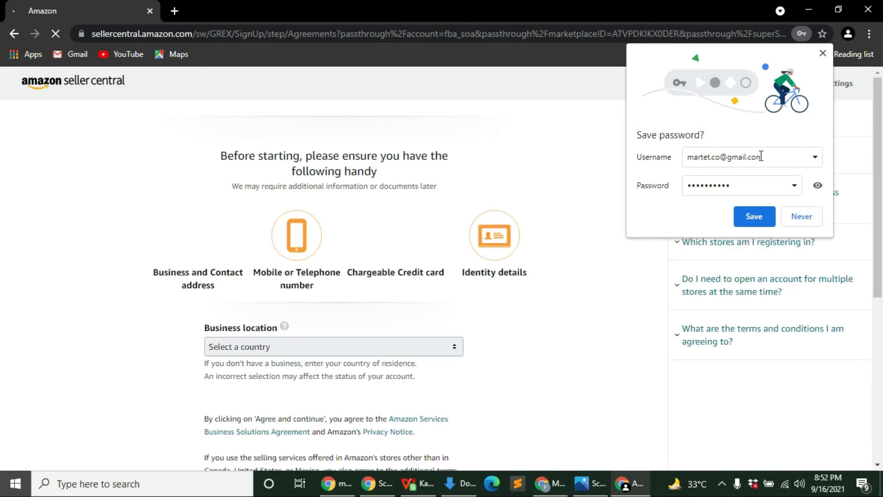
left_click(823, 54)
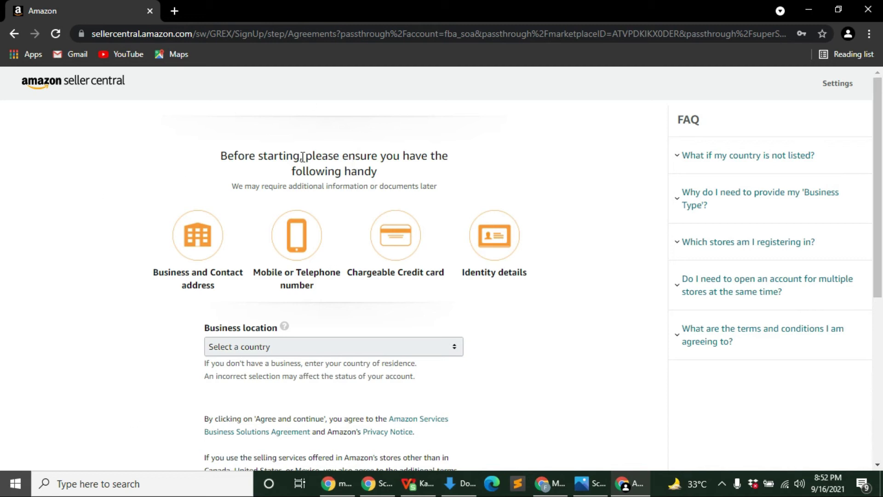
scroll(339, 199, "down", 1)
scroll(339, 199, "down", 1)
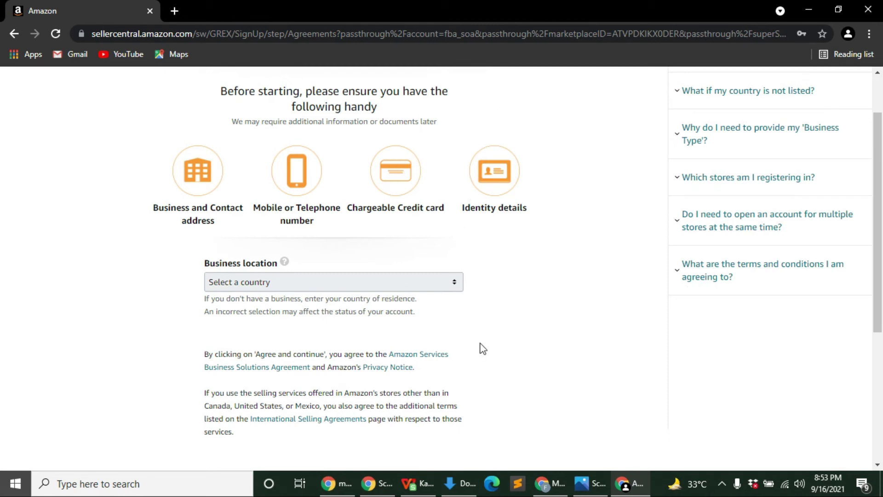
Set the business location to Pakistan and the business type to 'None, I am an individual'
scroll(456, 337, "down", 4)
scroll(413, 359, "up", 3)
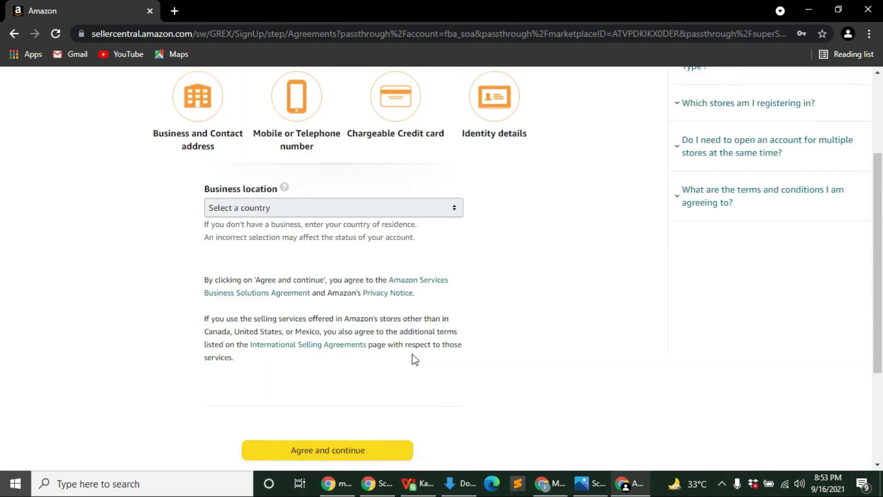
left_click(327, 217)
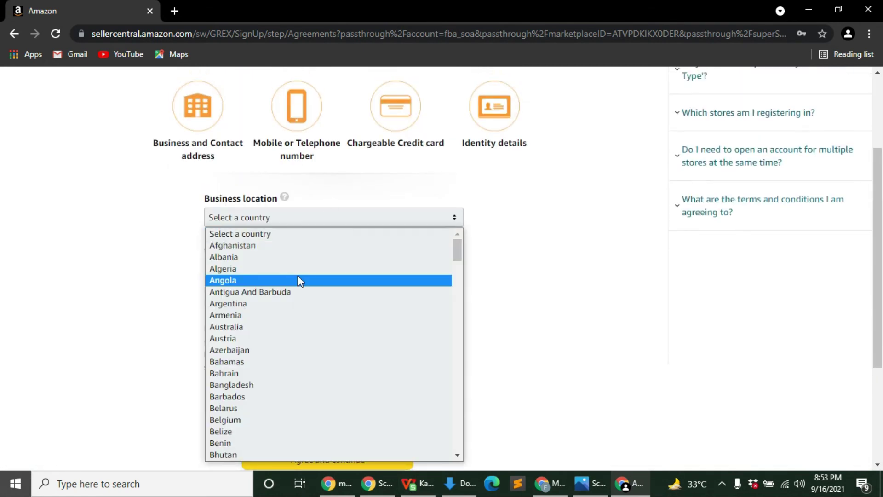
type("p")
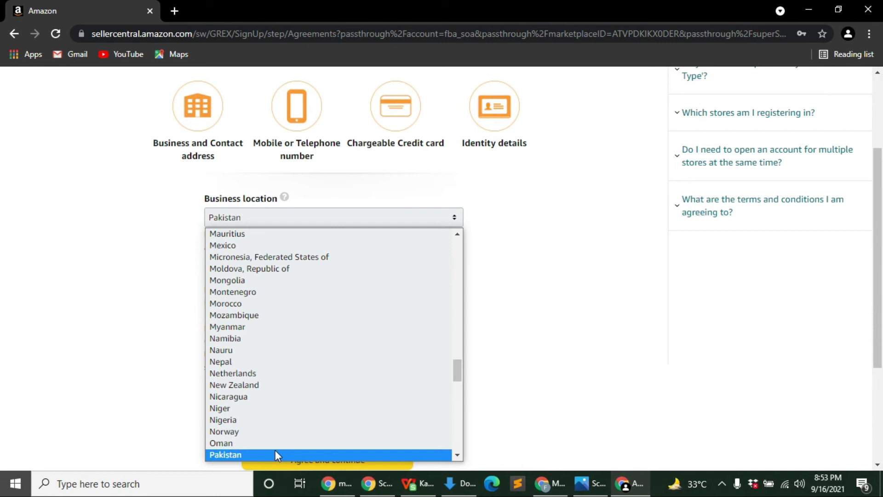
left_click(276, 453)
scroll(333, 367, "down", 1)
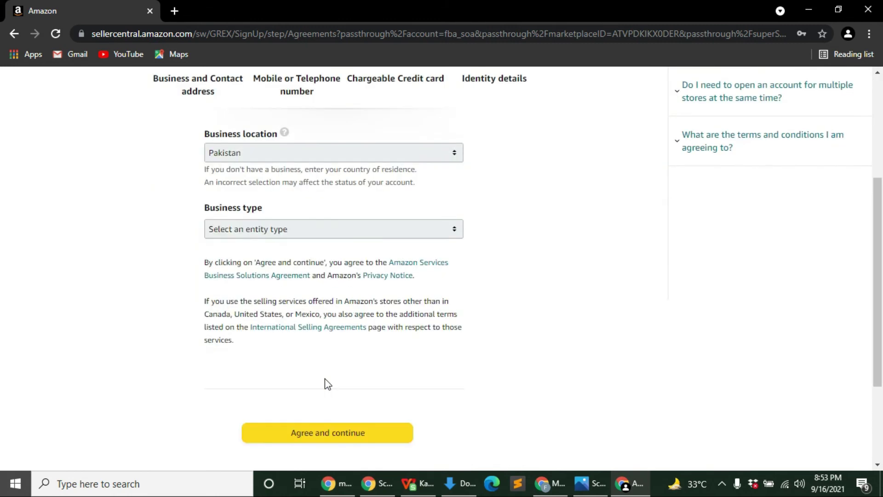
left_click(338, 230)
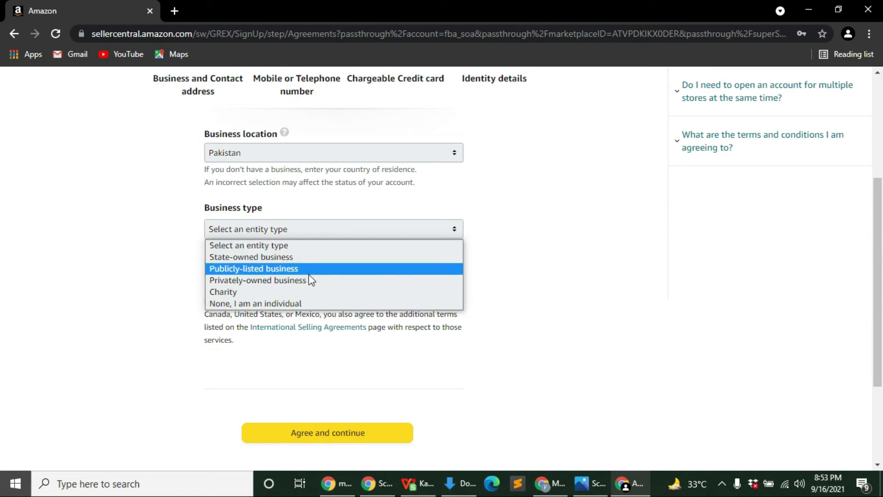
left_click(292, 304)
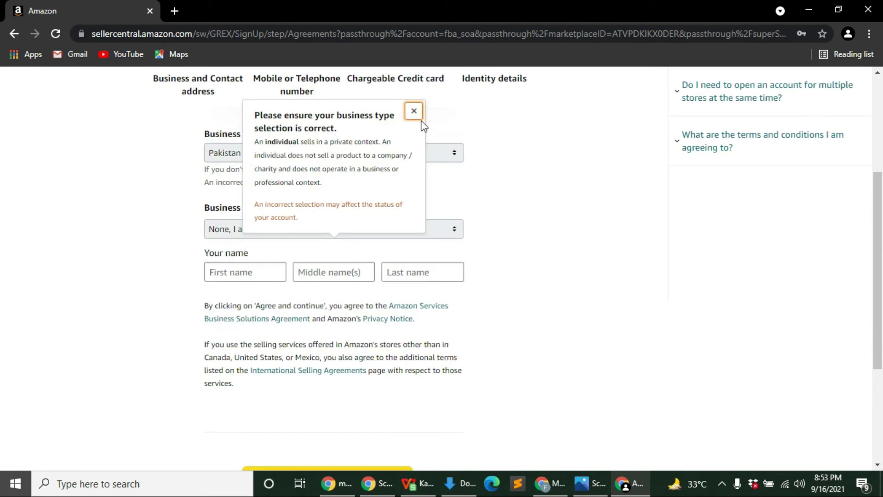
left_click(414, 111)
Enter the seller's first and last name, then agree and continue
left_click(250, 273)
left_click(408, 271)
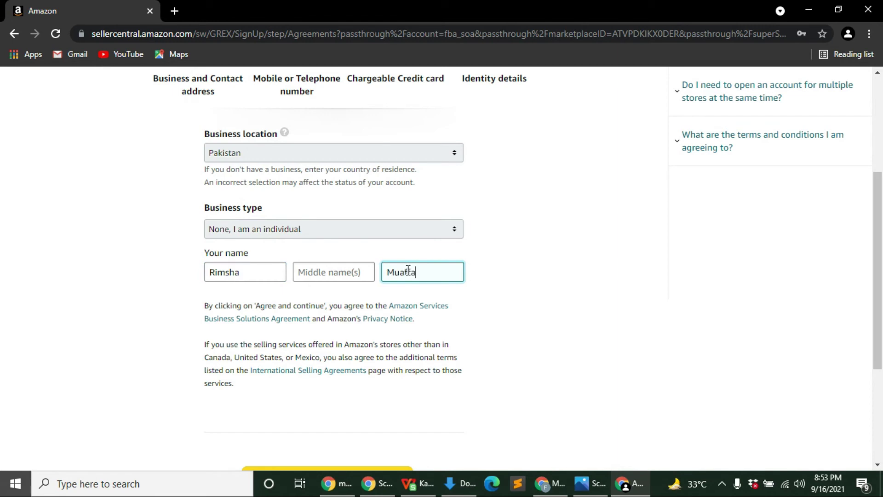
scroll(408, 270, "down", 3)
left_click(384, 349)
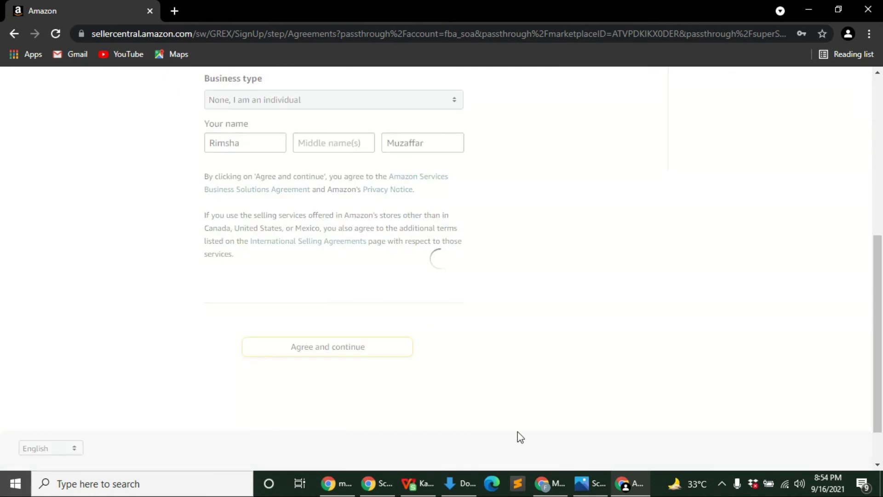
scroll(347, 361, "up", 1)
Choose Pakistan as both the country of citizenship and the country of birth
scroll(603, 414, "up", 4)
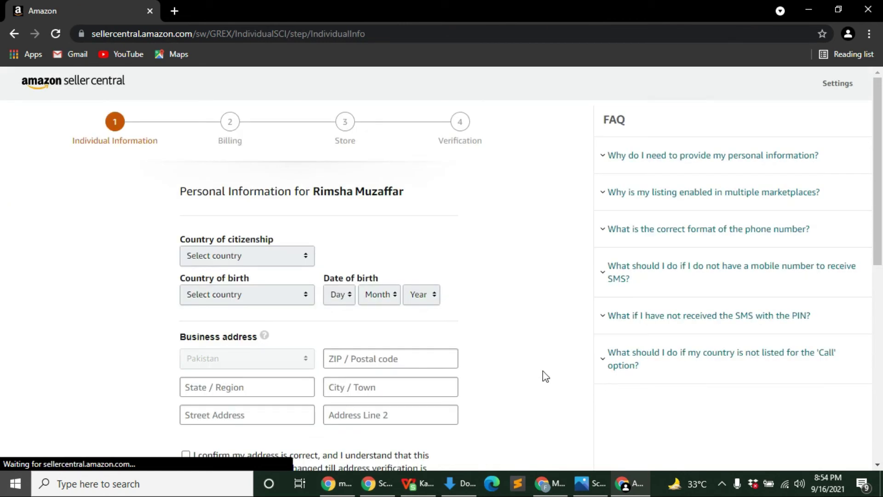
scroll(542, 371, "down", 1)
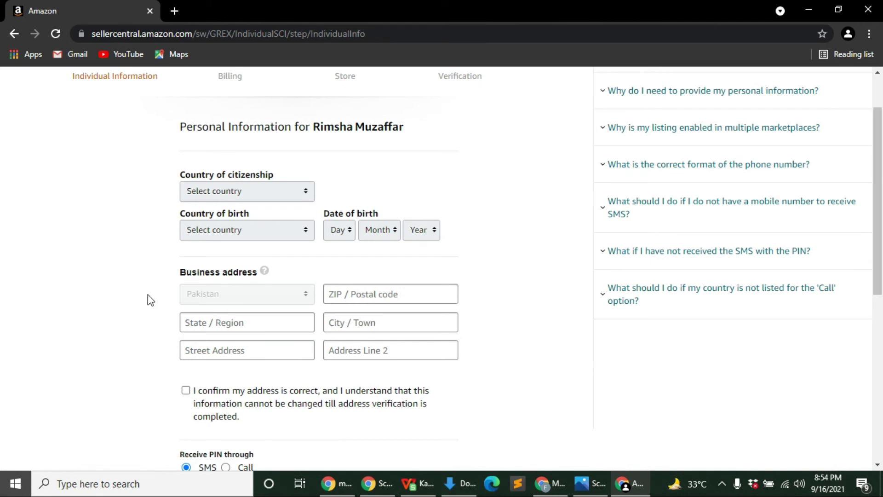
scroll(157, 289, "down", 2)
scroll(203, 265, "up", 2)
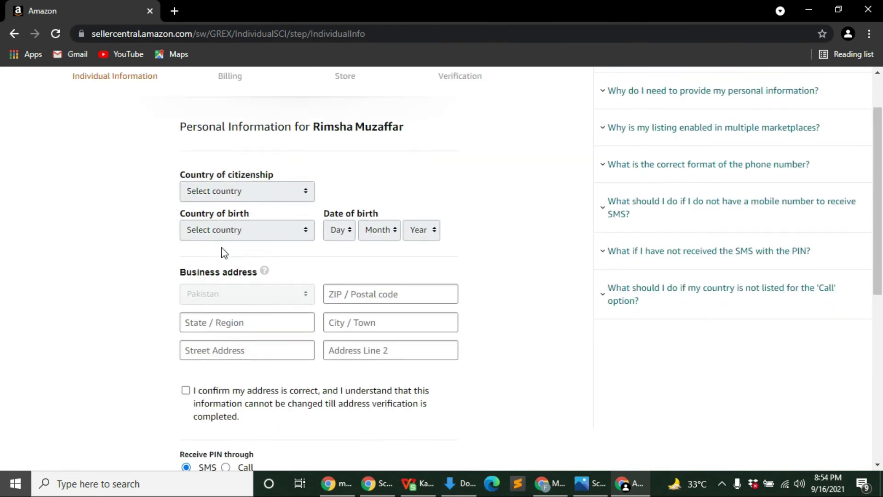
left_click(299, 197)
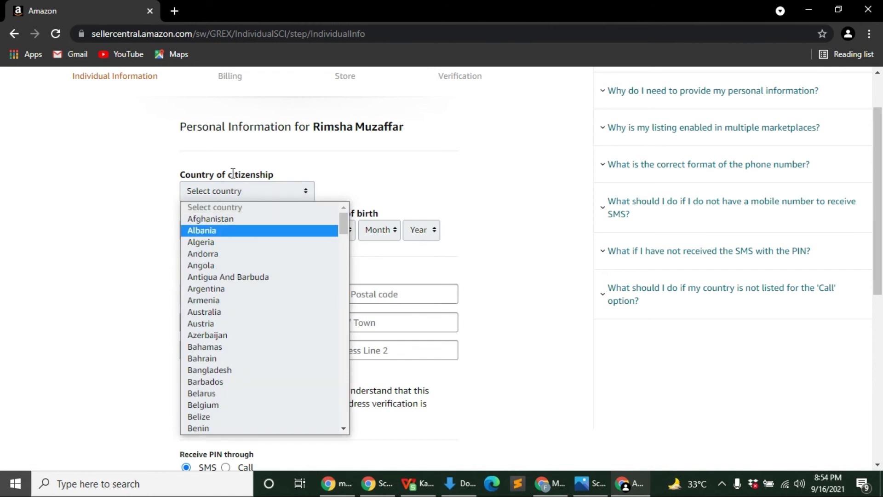
key("p")
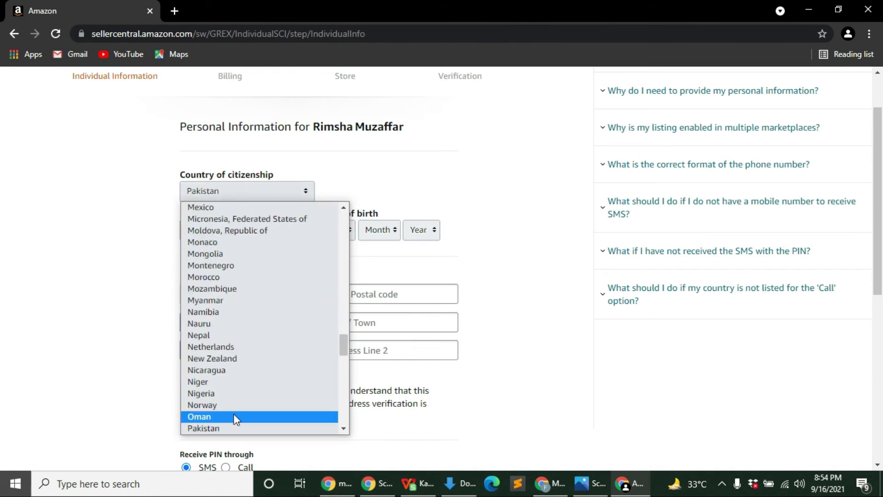
left_click(236, 424)
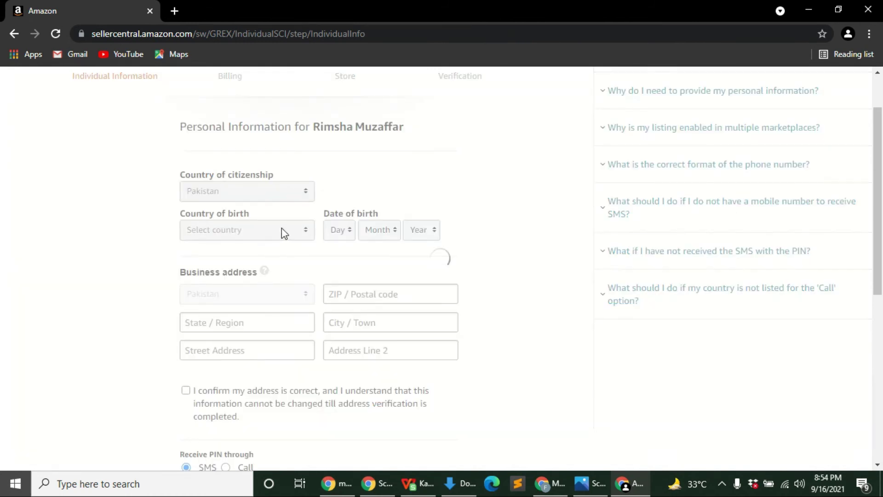
left_click(282, 229)
key("p")
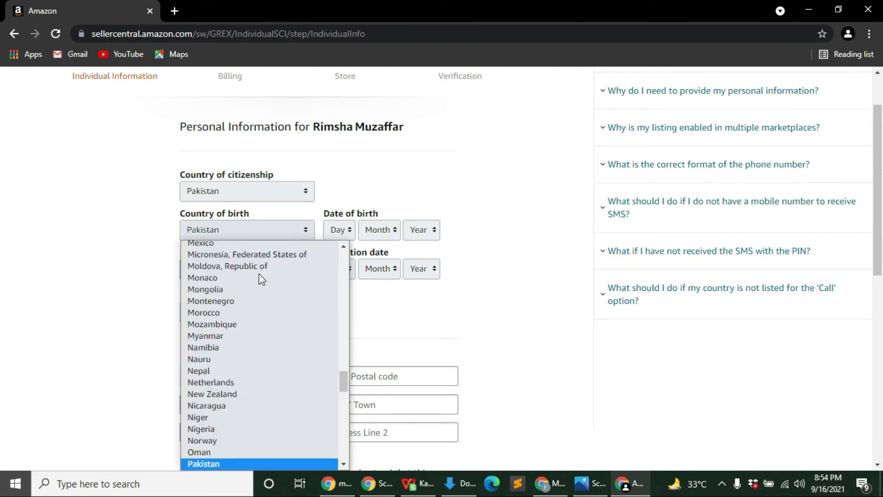
left_click(244, 463)
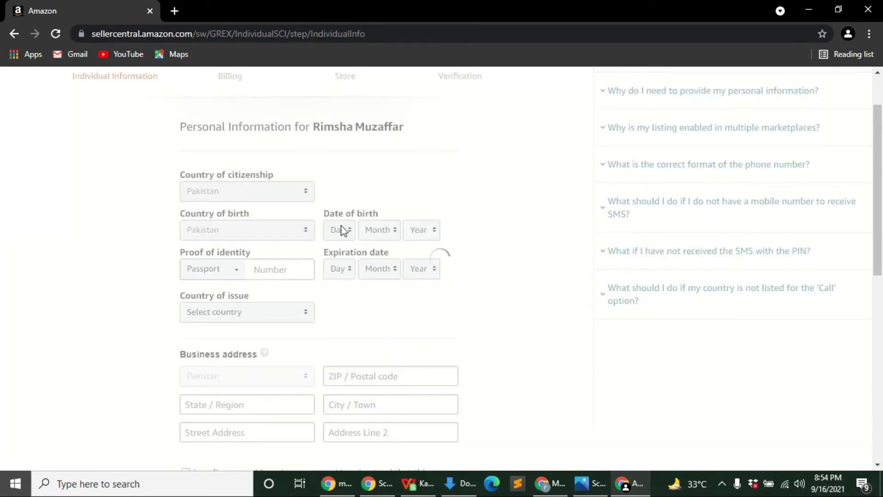
left_click(353, 233)
key("1")
key("0")
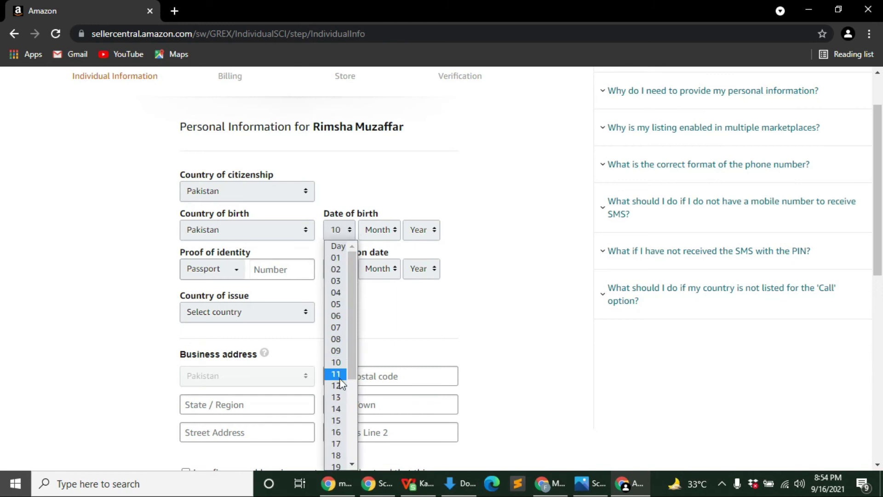
left_click(340, 379)
left_click(385, 231)
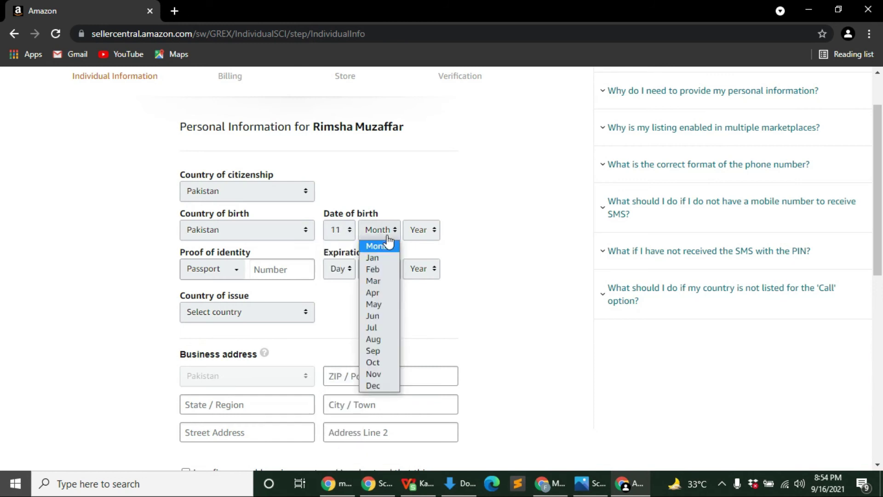
left_click(374, 364)
left_click(424, 235)
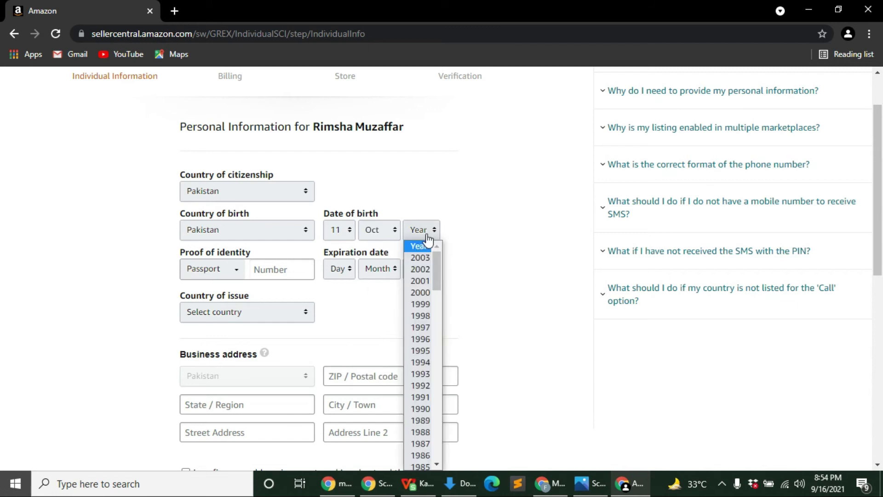
key("Down")
left_click(420, 292)
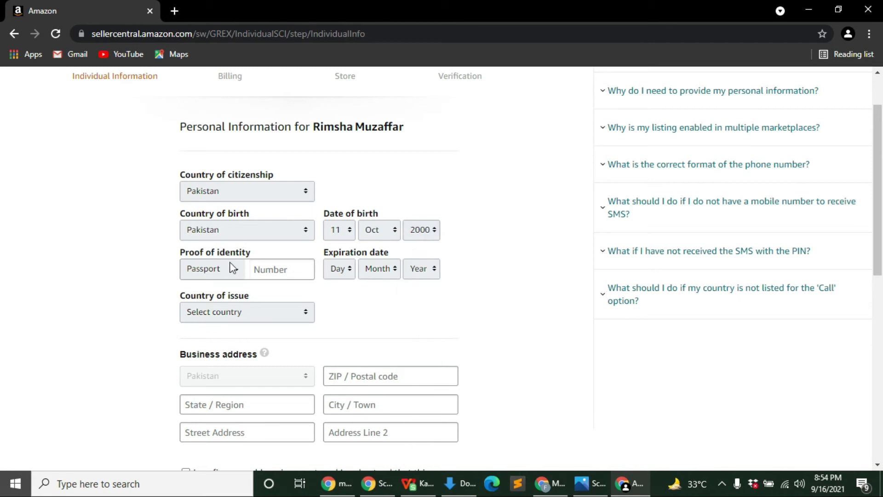
Switch the proof of identity to National ID and enter the ID number
left_click(258, 272)
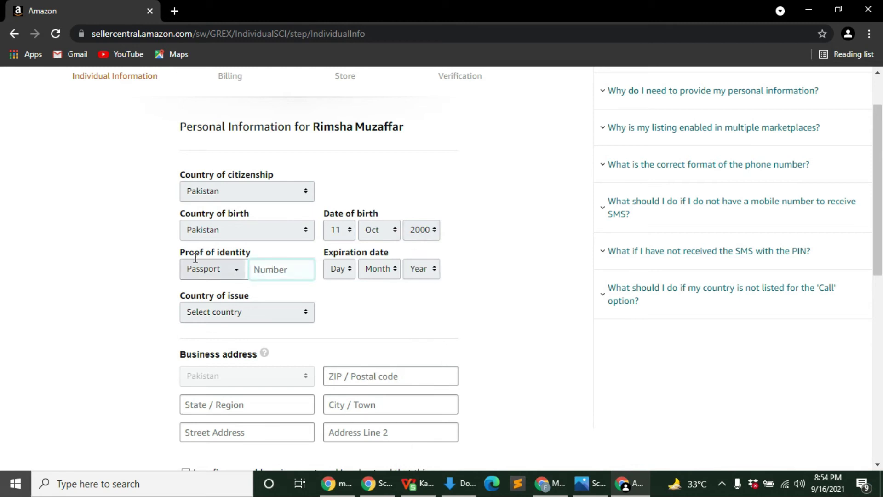
left_click_drag(179, 258, 262, 256)
left_click(263, 256)
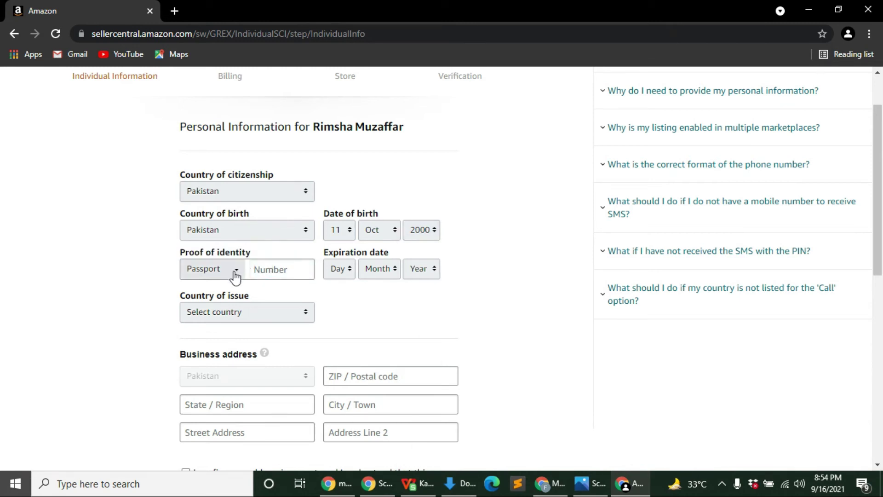
left_click(235, 276)
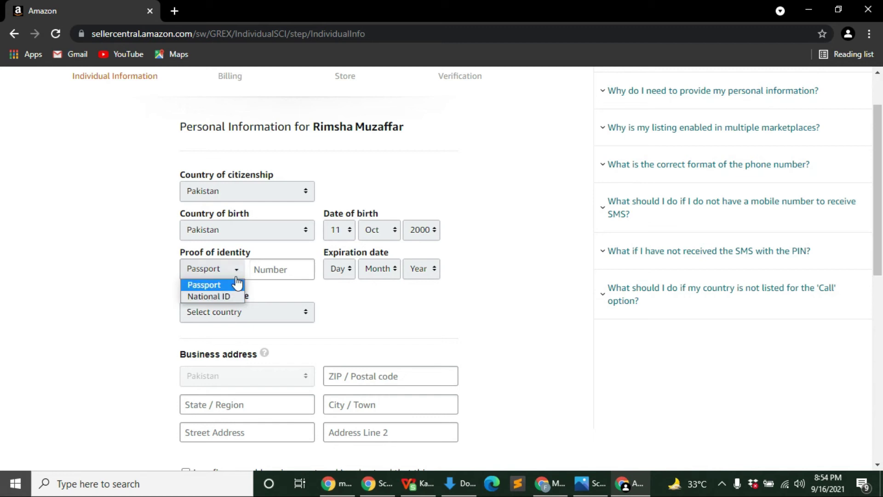
left_click(222, 297)
left_click(272, 269)
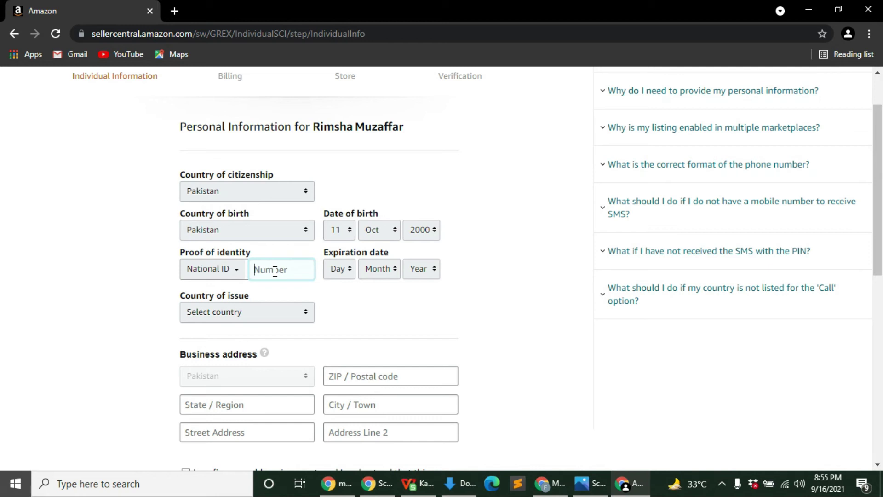
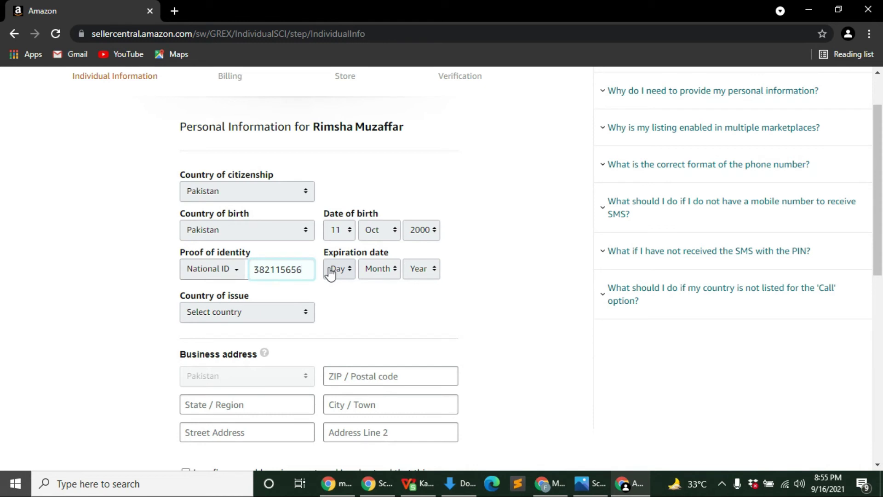
Set the National ID expiration date to 12 Oct 2023
left_click(330, 271)
left_click(332, 171)
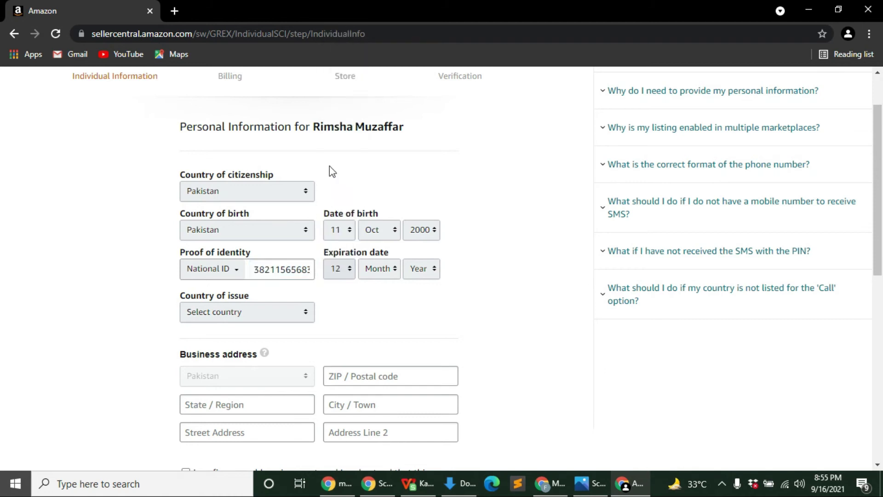
left_click(368, 270)
left_click(375, 401)
left_click(422, 271)
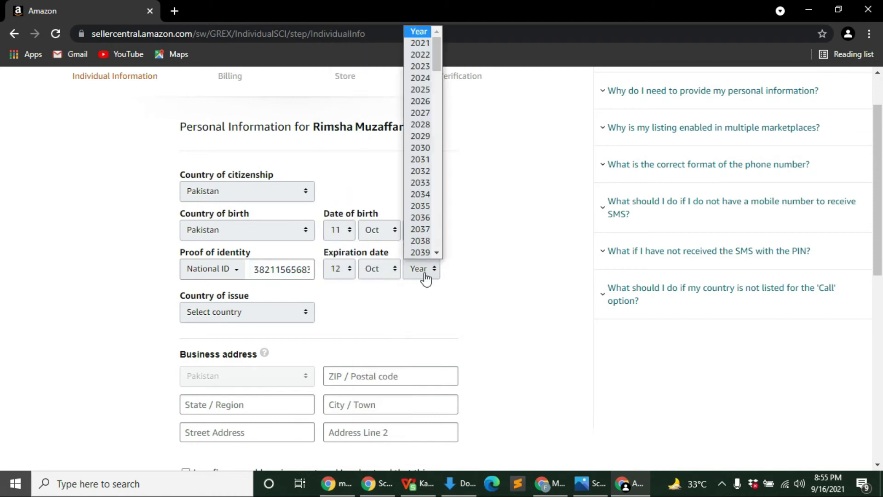
left_click(420, 66)
Choose Pakistan as the National ID's country of issue
scroll(489, 324, "up", 2)
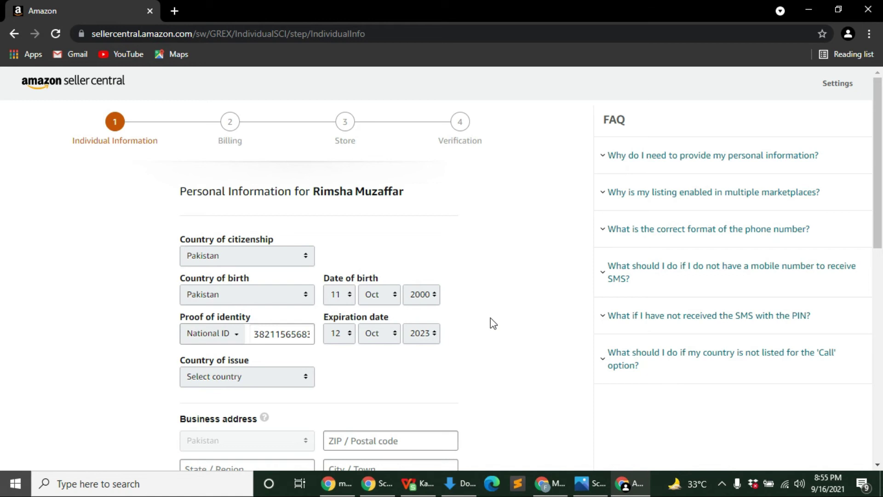
scroll(489, 323, "down", 2)
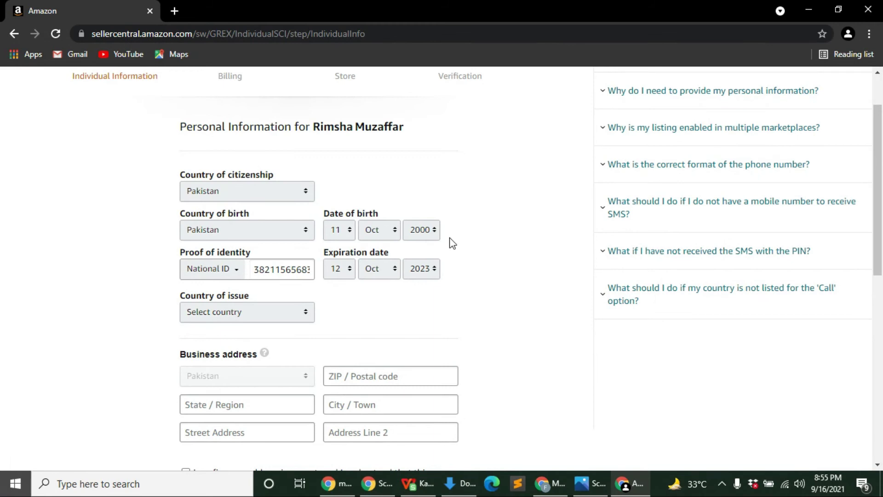
scroll(559, 268, "up", 2)
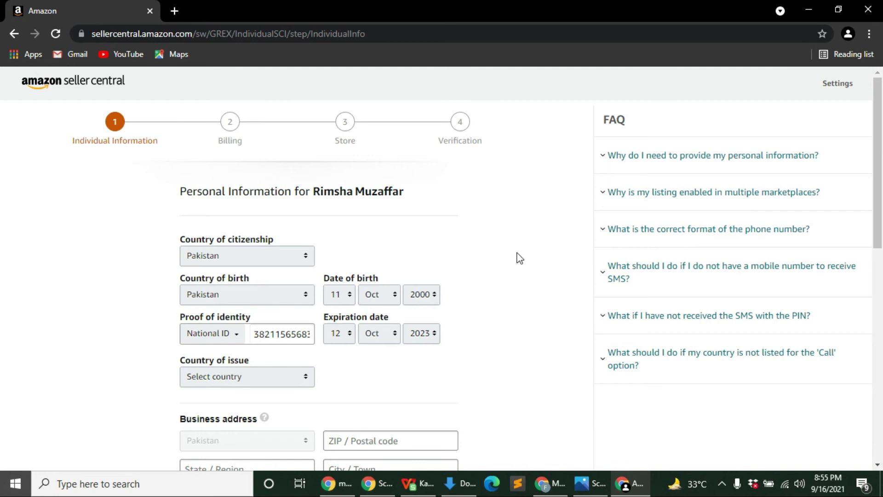
scroll(506, 260, "down", 5)
scroll(385, 280, "up", 3)
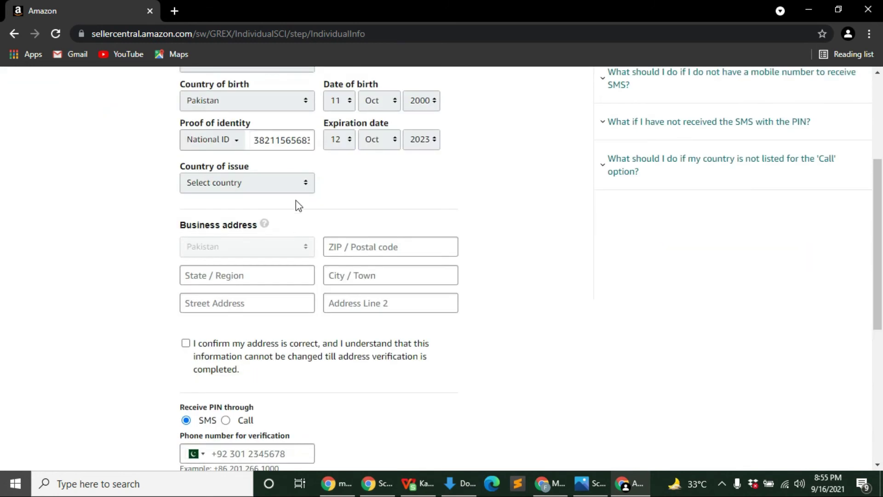
left_click(300, 189)
key("p")
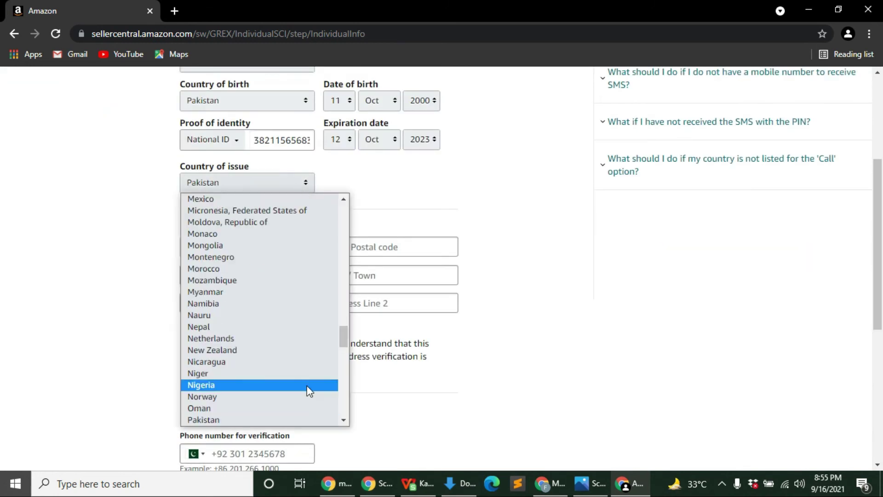
left_click(246, 418)
left_click(365, 244)
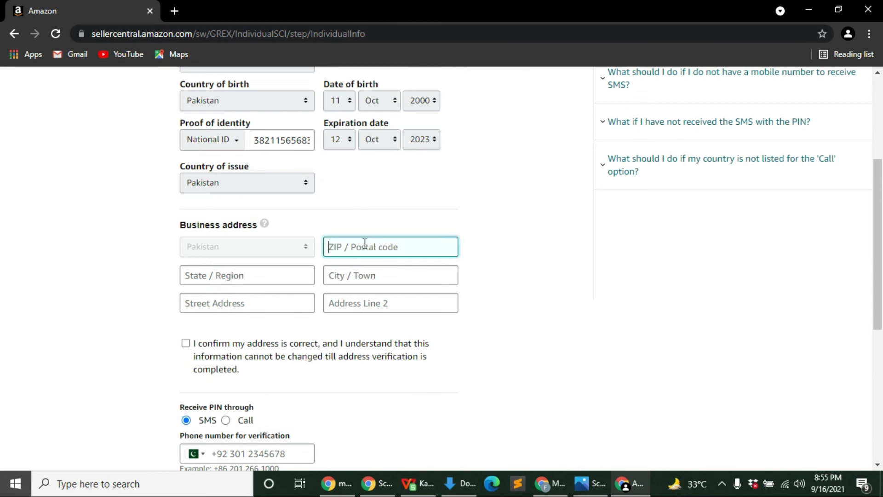
scroll(365, 244, "up", 1)
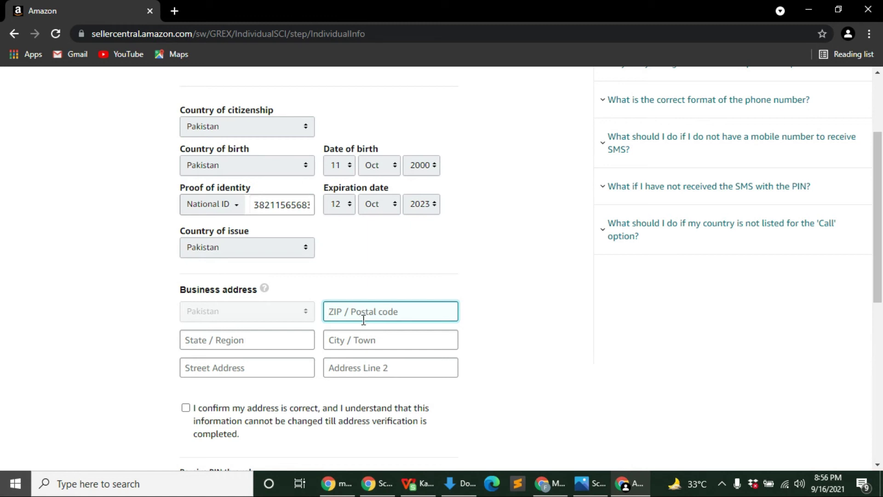
left_click(172, 13)
key("ctrl+shift+Tab")
scroll(452, 166, "up", 1)
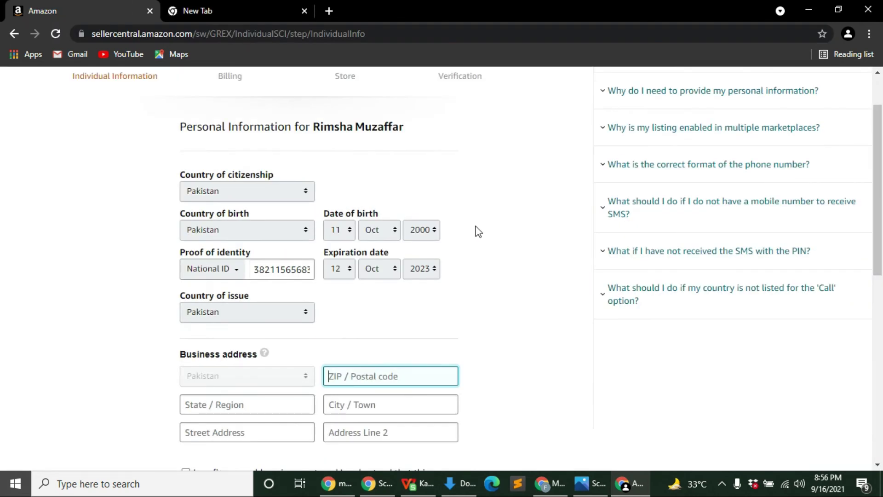
scroll(478, 232, "down", 2)
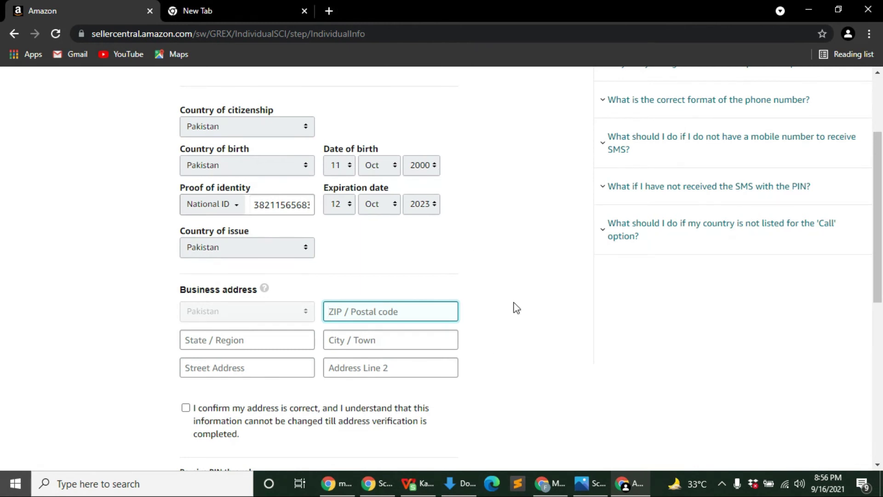
scroll(414, 240, "down", 1)
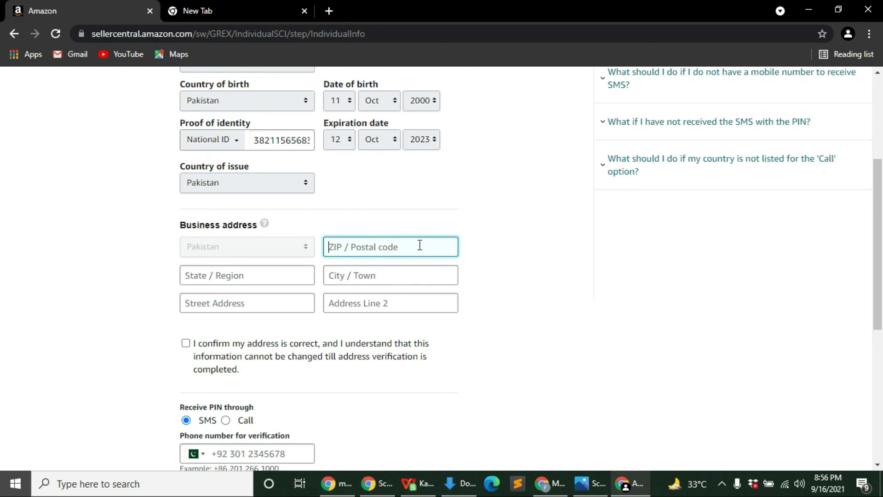
Search Google for 'lahore postal code' in the new tab, then return to the Amazon form
left_click(276, 11)
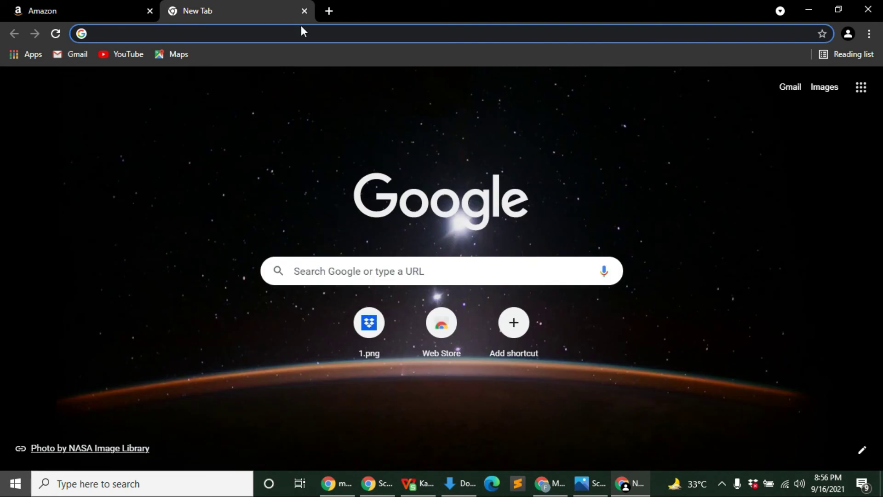
left_click(301, 27)
type("laore")
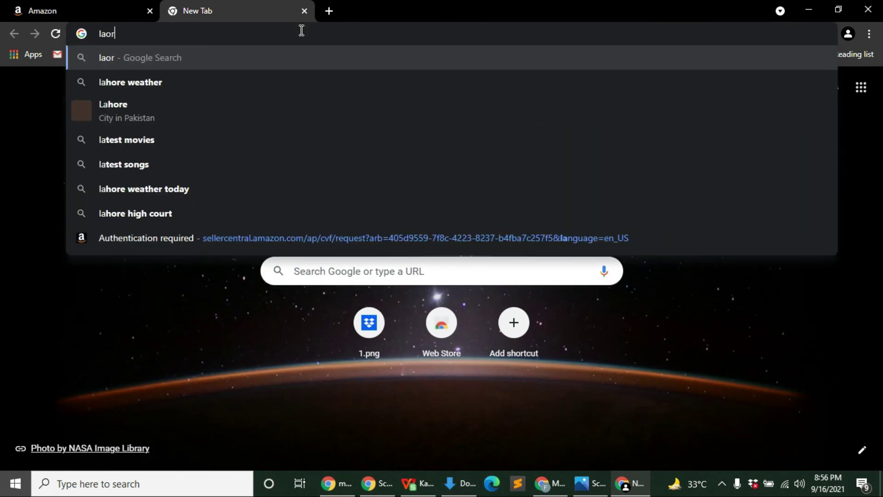
key("BackSpace")
key("BackSpace")
key("BackSpace")
type("hore")
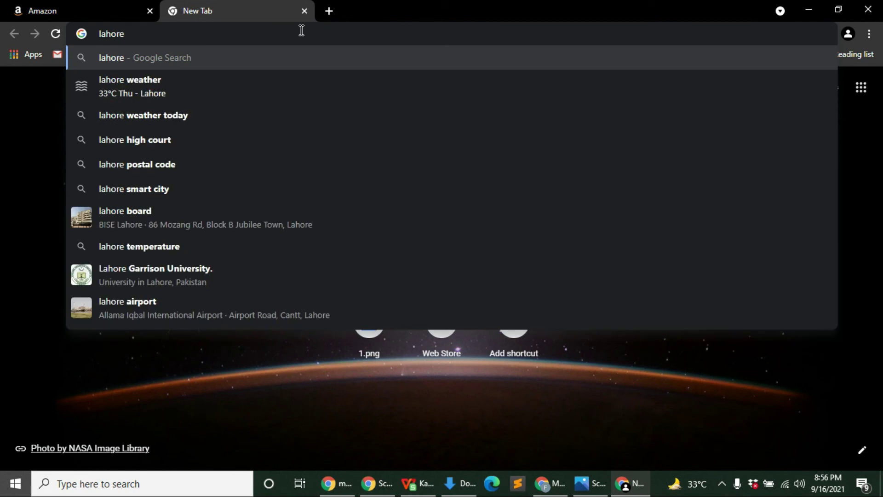
key("Down")
key("Down")
key("Down")
key("Down")
key("Return")
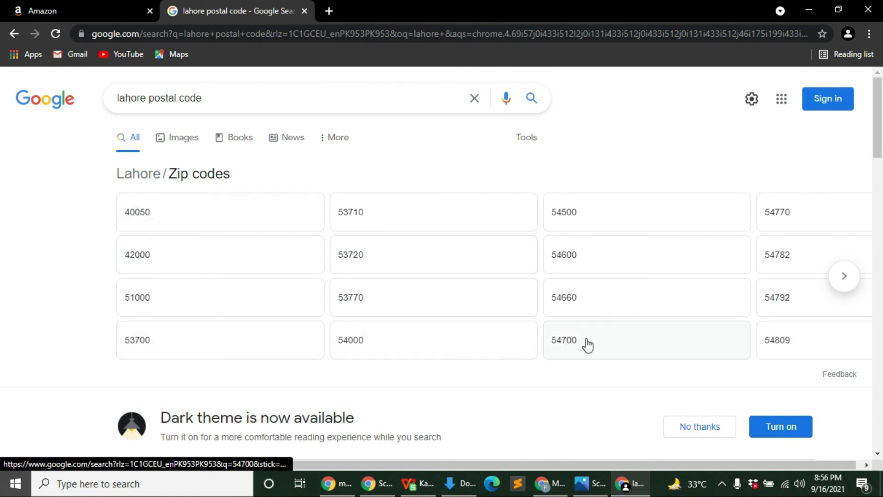
left_click_drag(586, 345, 564, 348)
left_click(109, 6)
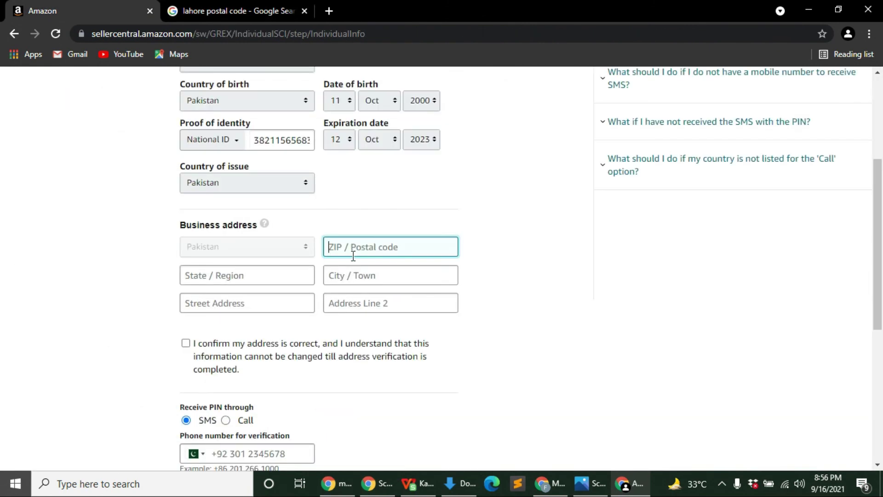
Enter the business address with ZIP 54700, state Punjab and city Lahore, then confirm it is correct
type("54700")
left_click(225, 269)
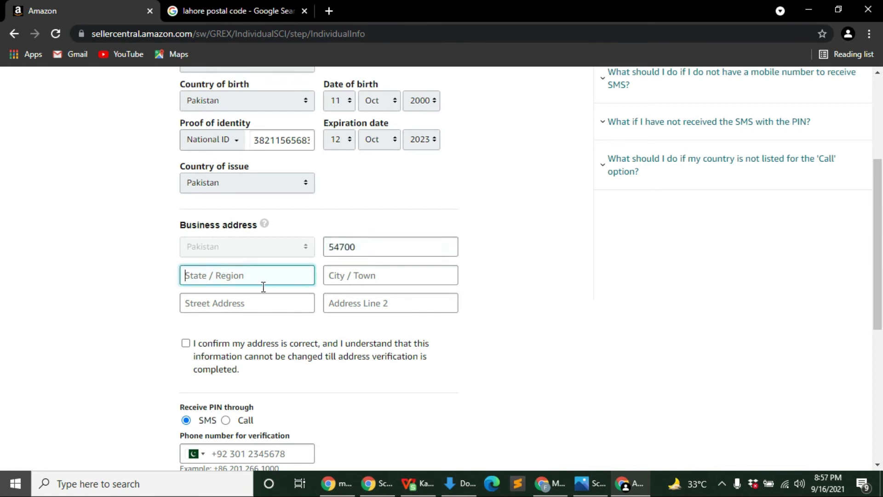
type("Punjab")
left_click(357, 280)
type("Lahore")
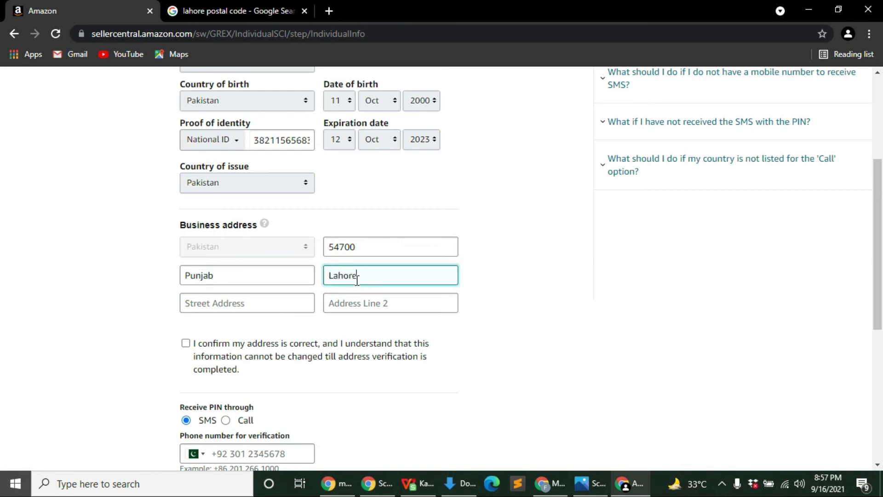
left_click(302, 299)
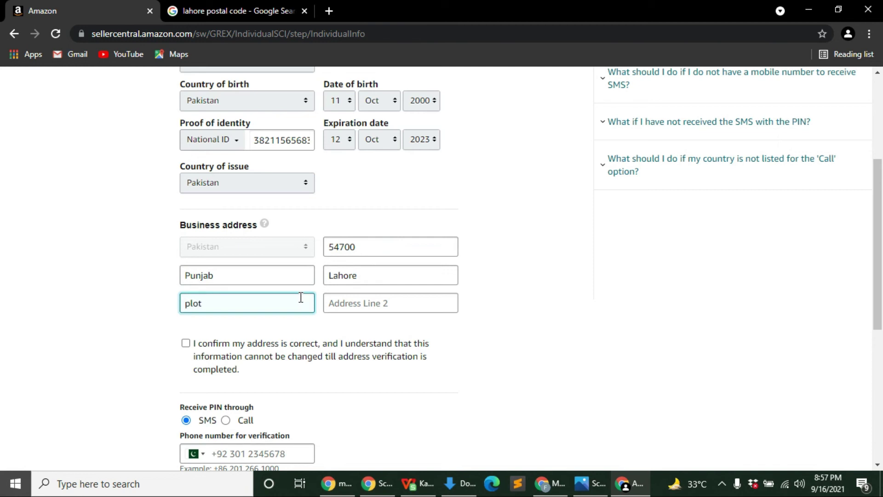
left_click(369, 307)
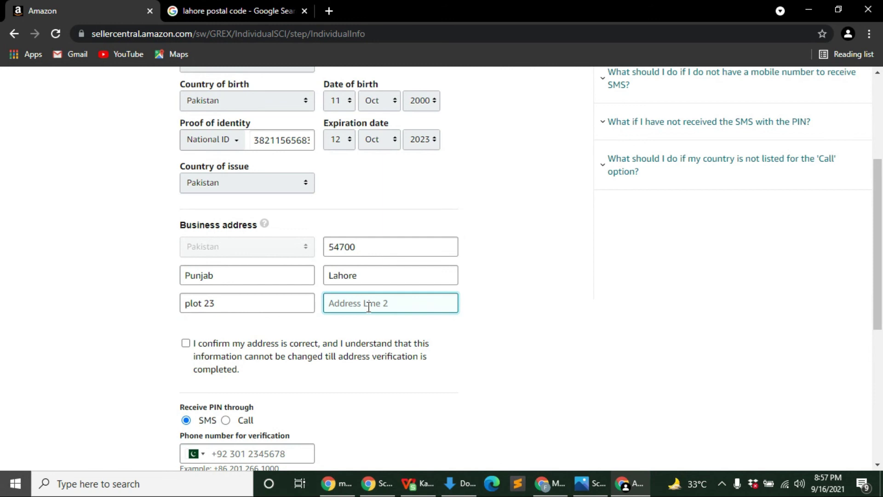
scroll(336, 326, "down", 3)
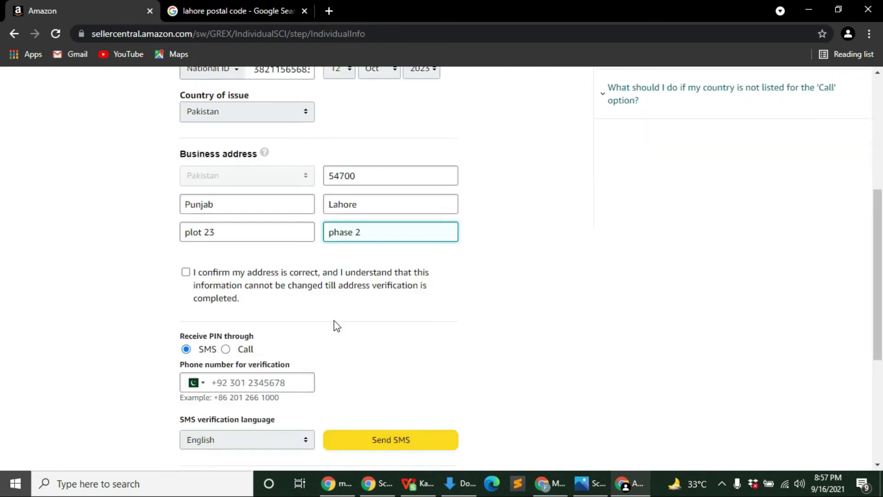
left_click(186, 214)
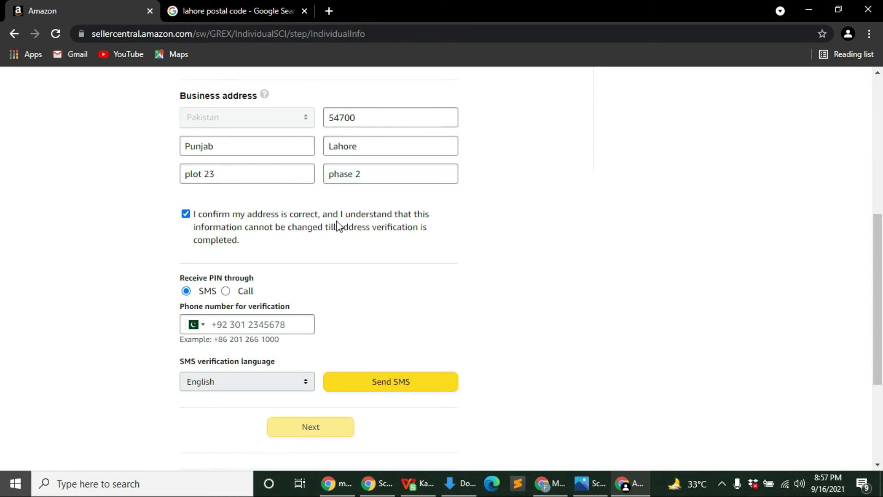
Enter the verification phone number and request a PIN by SMS
left_click(231, 319)
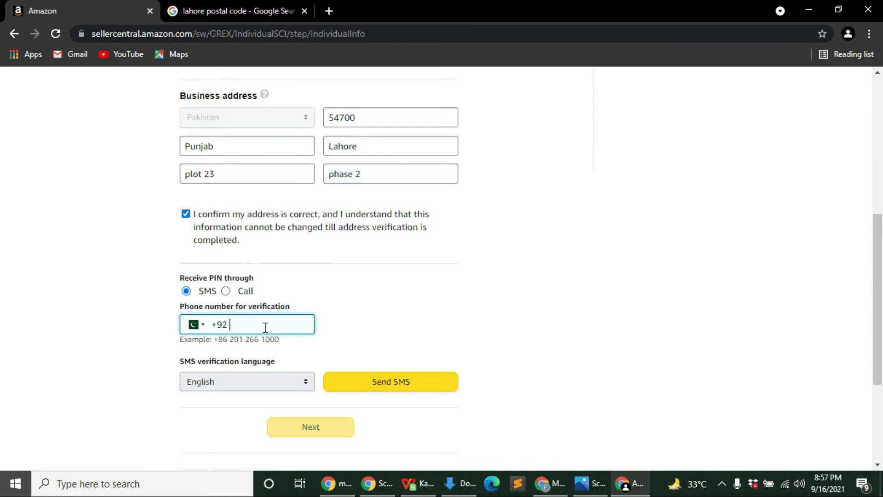
type("???")
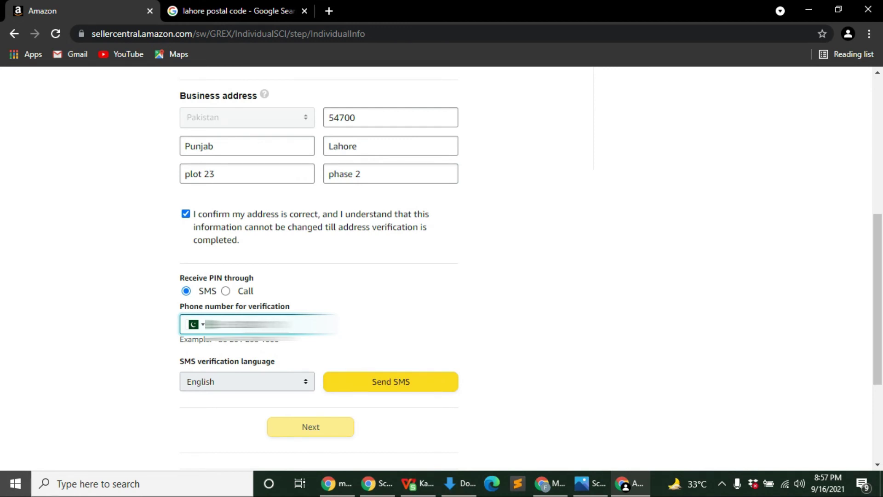
type("???")
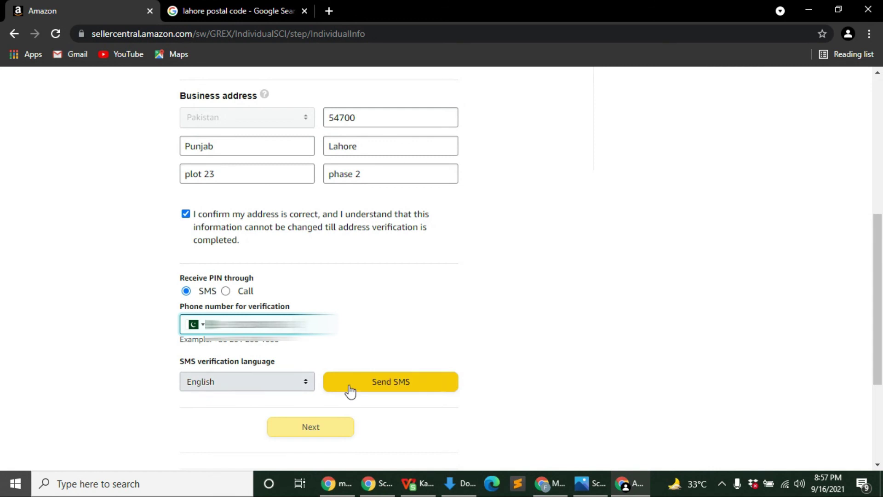
left_click(382, 387)
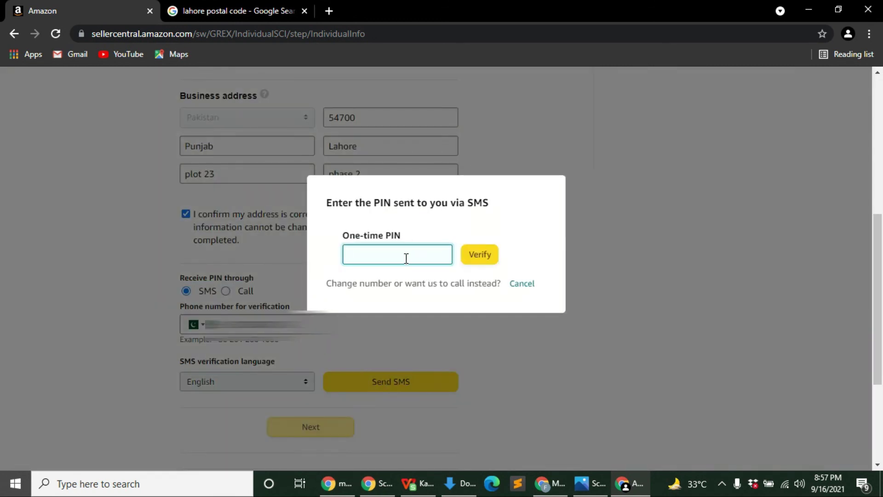
Enter the SMS one-time PIN and verify the phone number, then check the success message
left_click(471, 260)
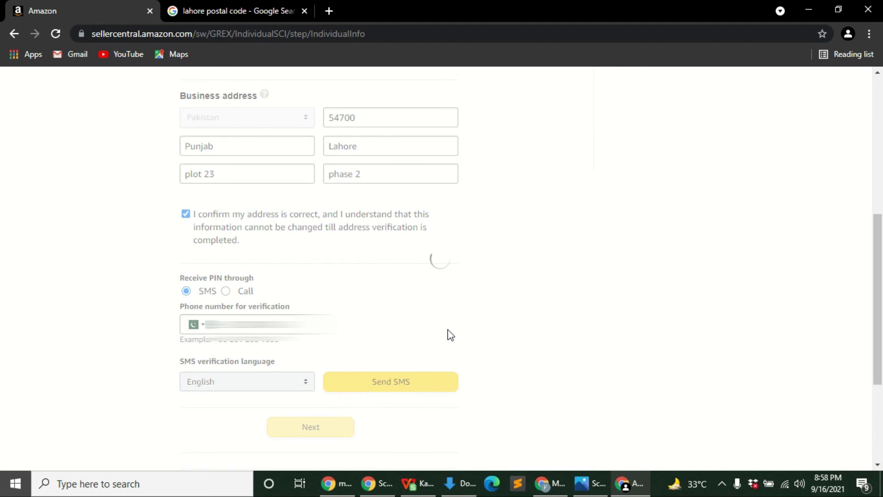
scroll(450, 335, "up", 7)
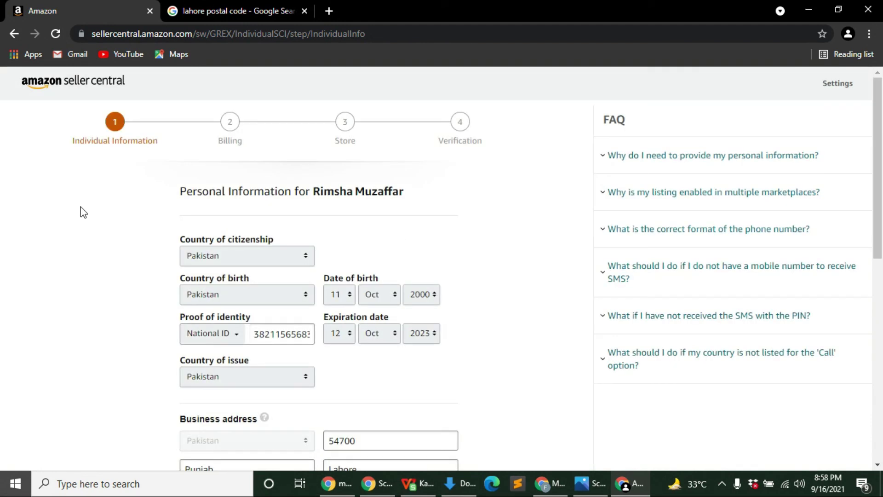
scroll(445, 308, "down", 8)
scroll(444, 307, "up", 1)
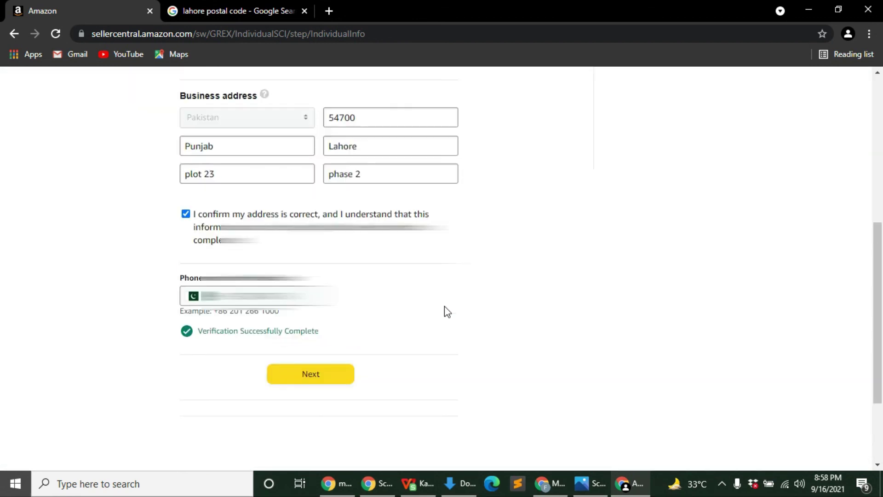
Submit the individual information and highlight the 39.99 USD selling fee on the Billing page
left_click(289, 367)
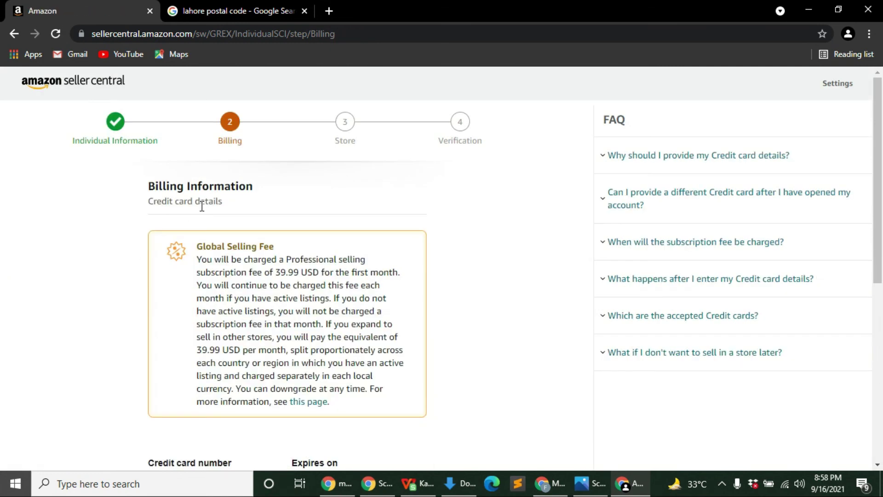
scroll(253, 244, "down", 1)
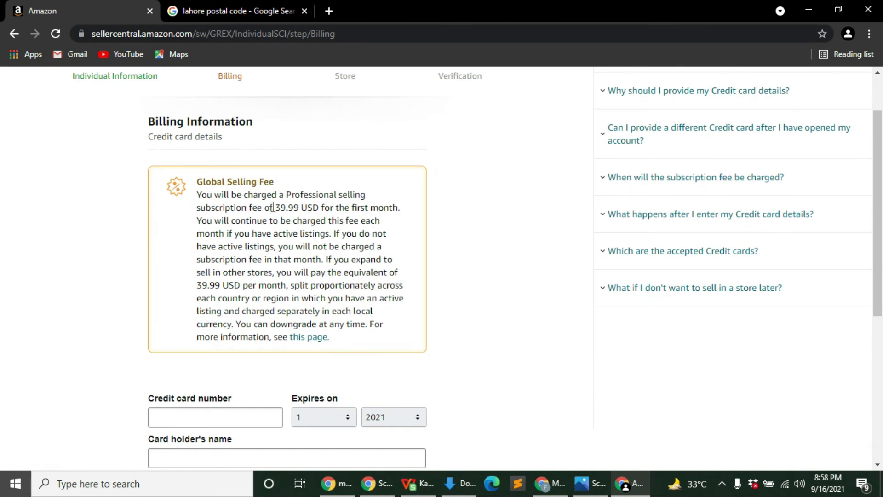
left_click_drag(275, 208, 325, 208)
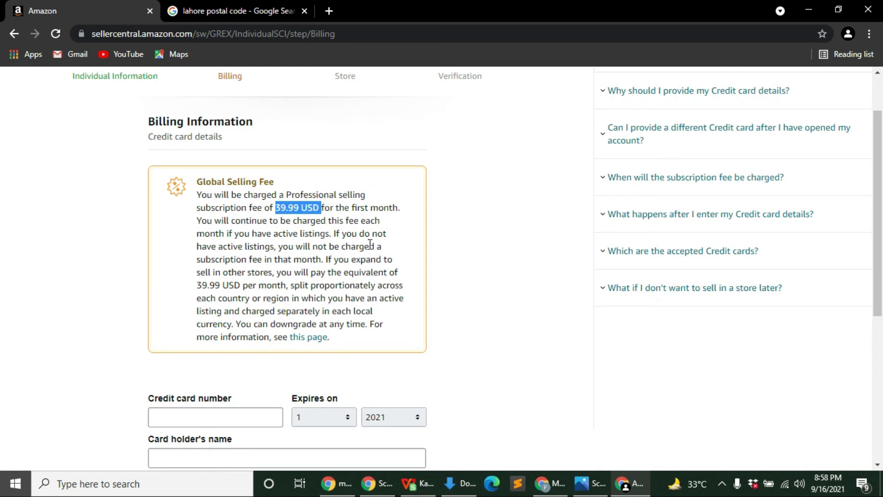
scroll(322, 295, "down", 1)
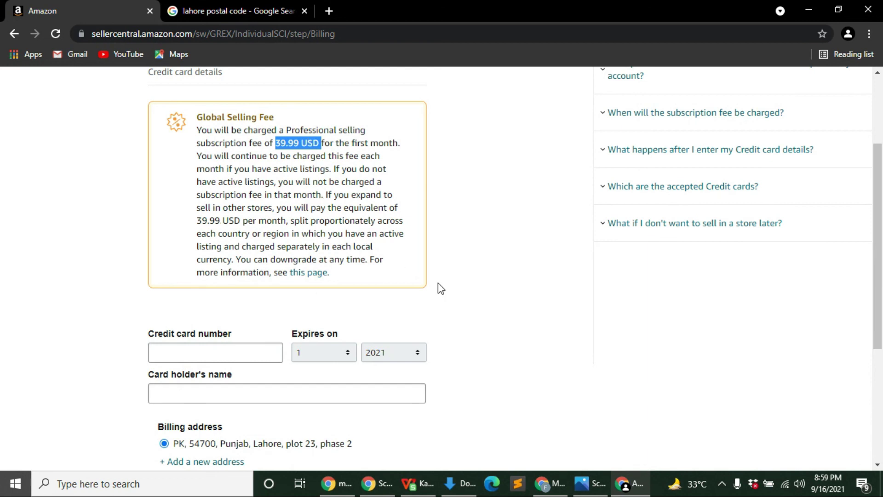
scroll(438, 289, "down", 3)
left_click(221, 226)
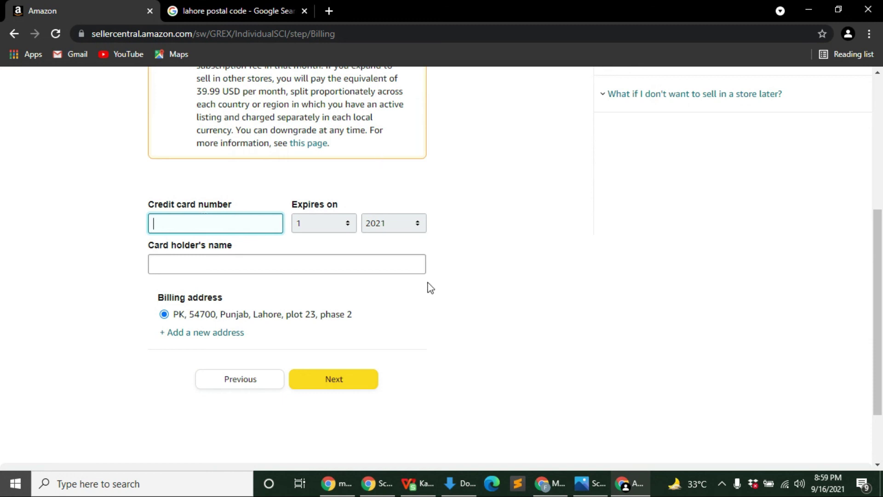
left_click(341, 228)
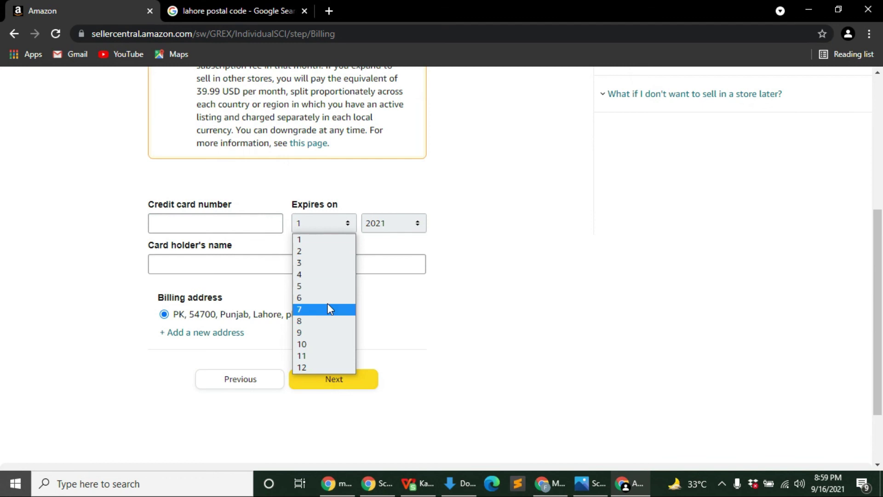
left_click(398, 222)
left_click(249, 248)
left_click(229, 258)
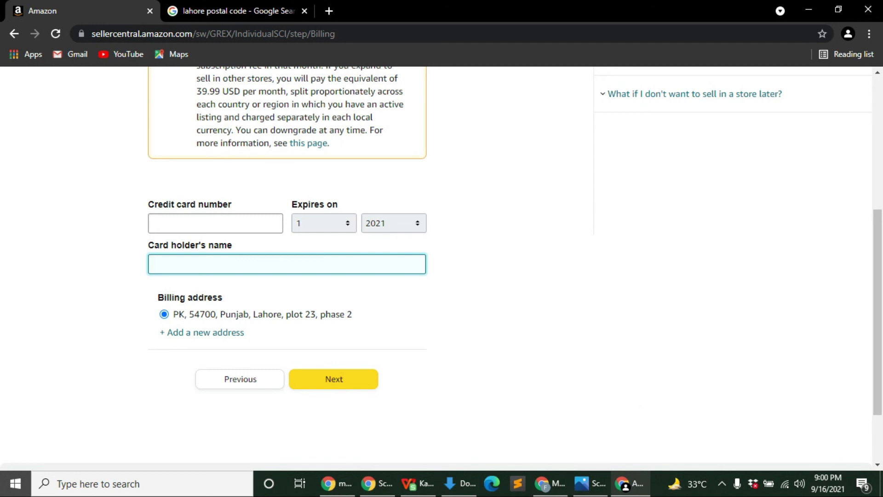
scroll(376, 244, "up", 4)
scroll(336, 236, "down", 2)
scroll(336, 235, "down", 3)
scroll(644, 371, "up", 5)
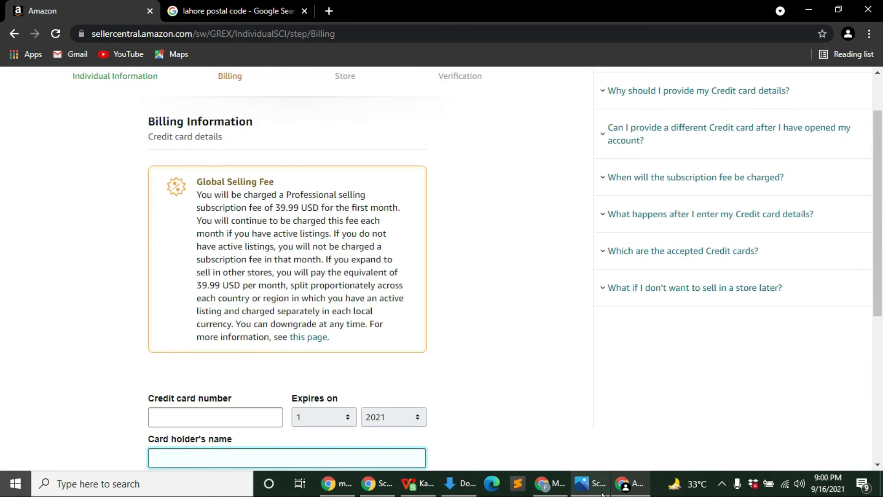
Open Screenshot (161).png of the Store and Product Information step in Photos
left_click(598, 488)
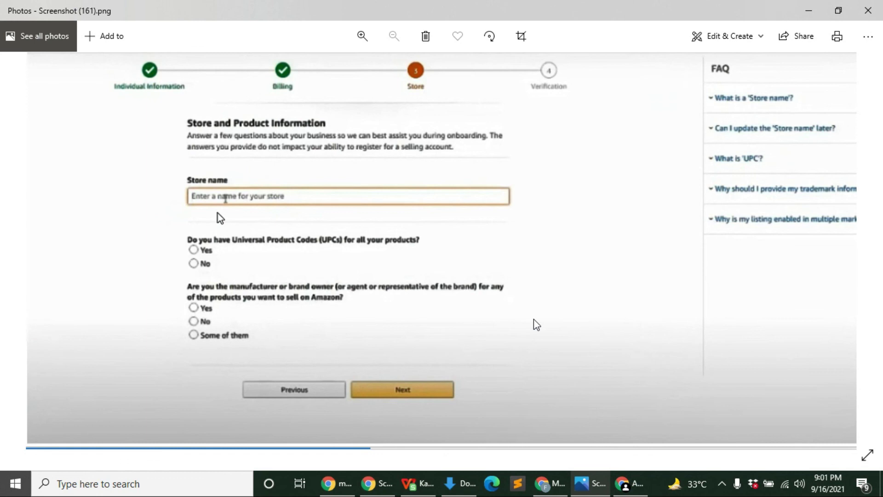
scroll(434, 254, "up", 1)
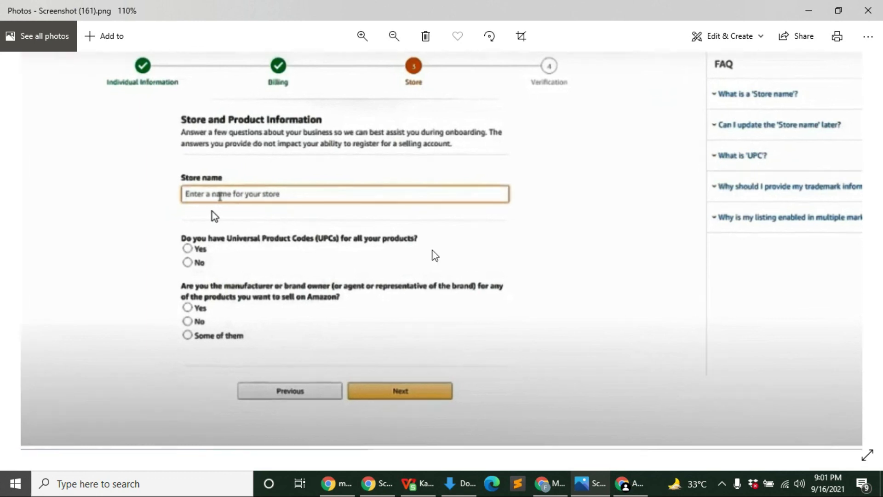
scroll(396, 215, "down", 1)
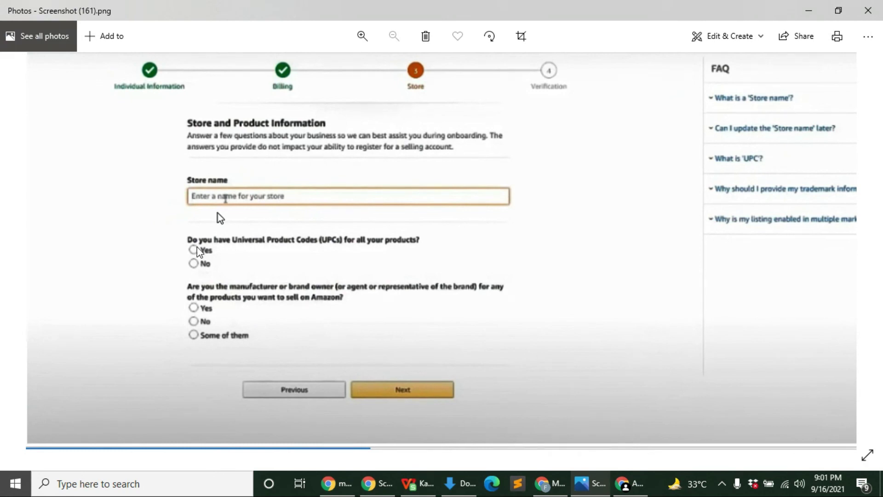